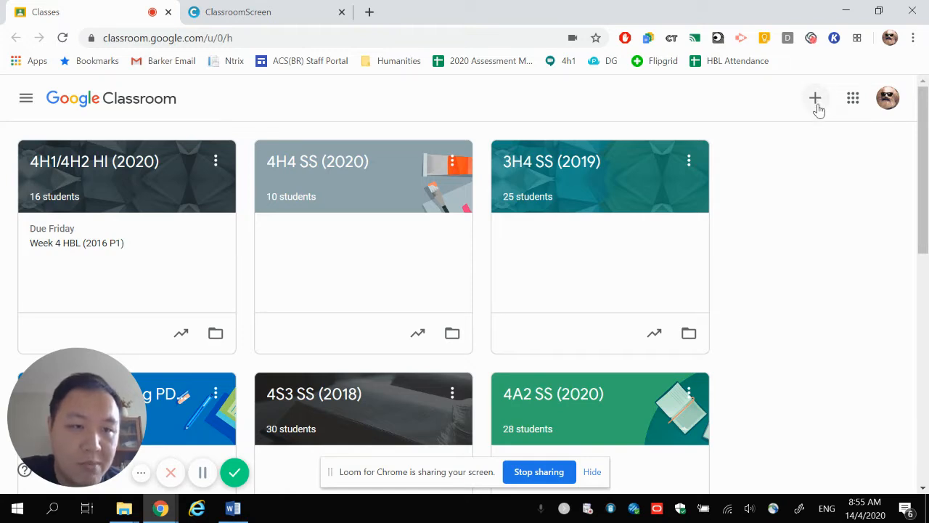
Start creating a class and name it Google Classroom Basics
click(816, 101)
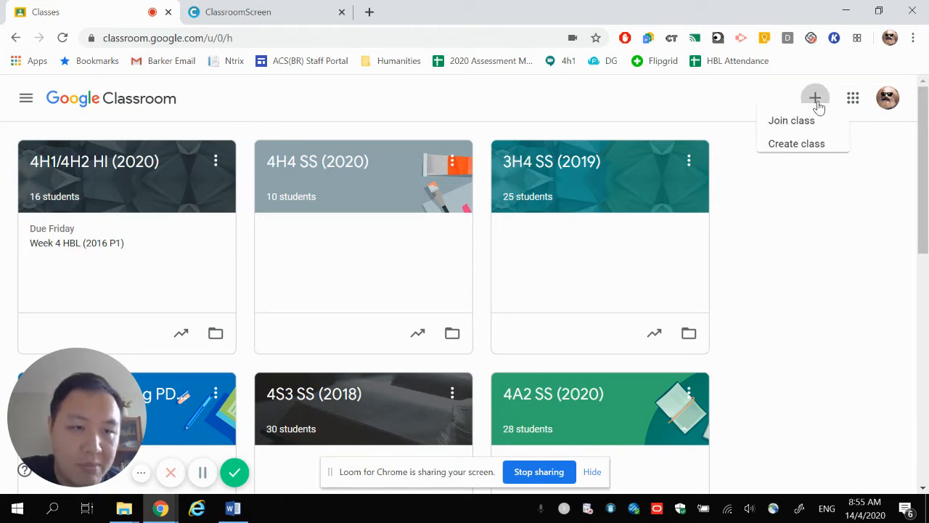
click(803, 150)
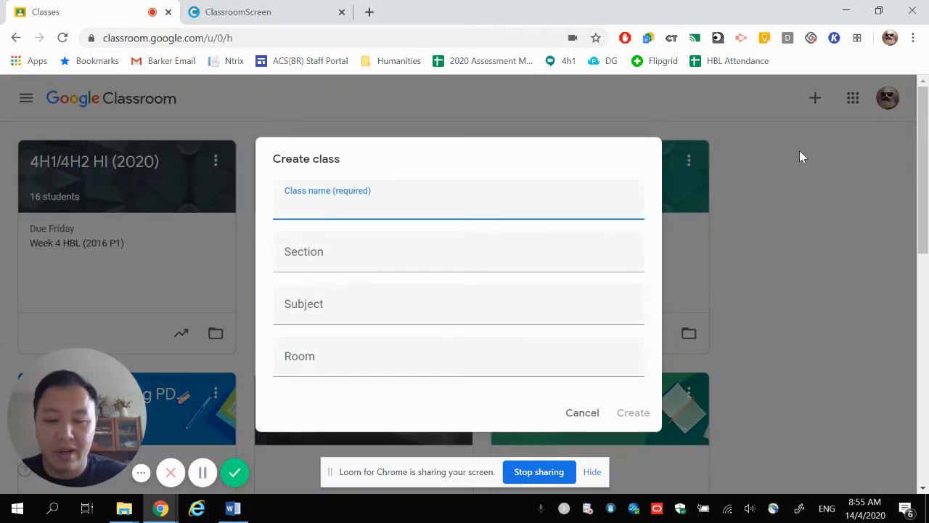
text(Google )
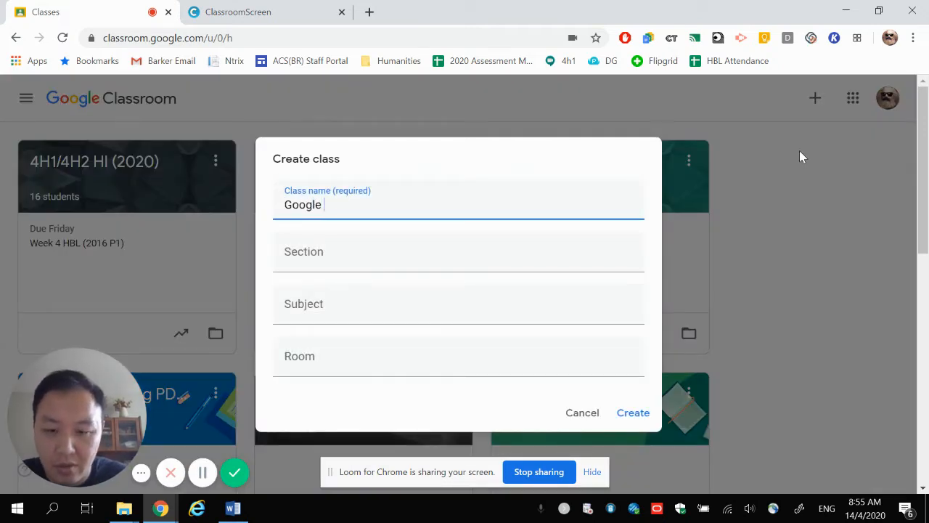
text(Classroom Basics)
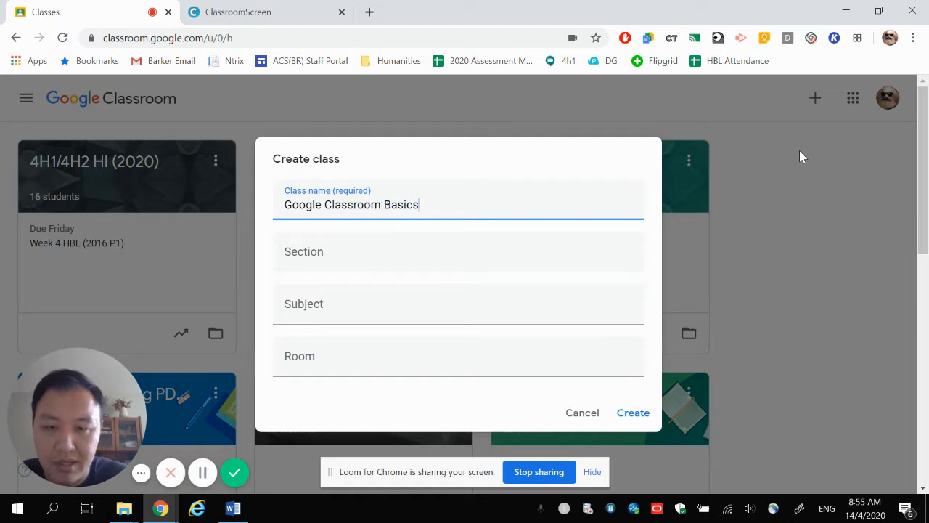
Set the section to ACS Barker, subject to ICT and room to Humanities Staffroom, and create the class
click(525, 250)
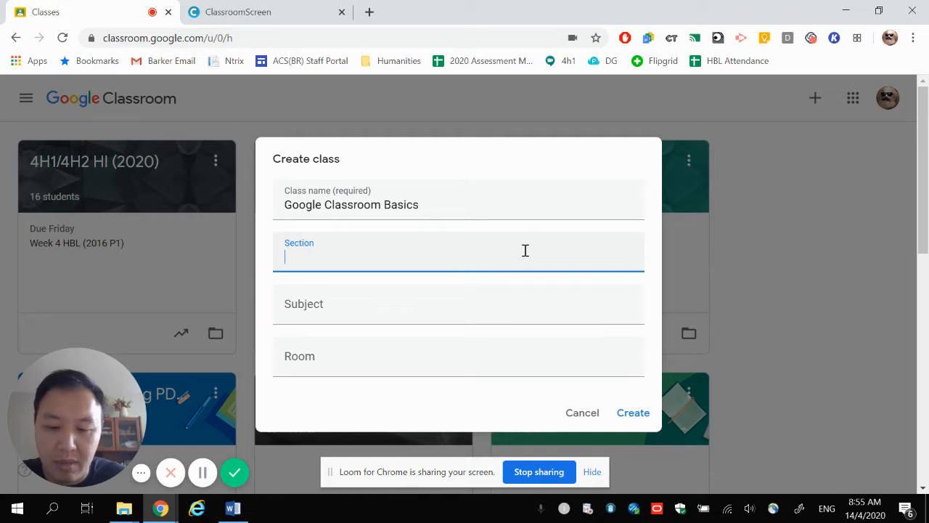
text(ACS Ba)
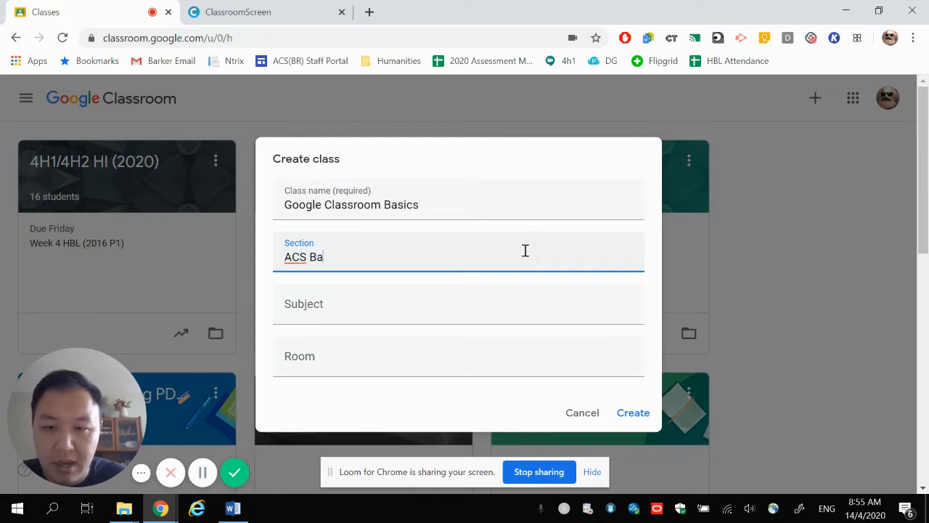
text(rker)
key(Tab)
text(ICT)
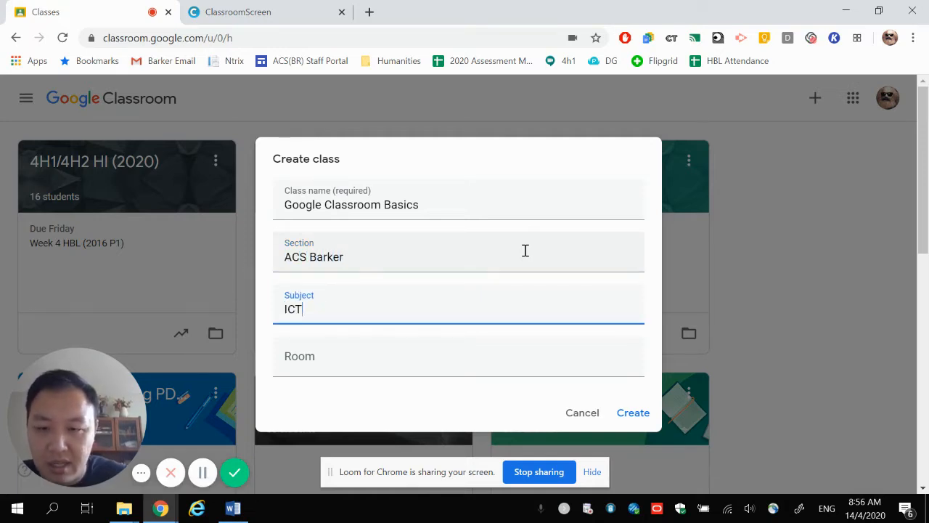
key(Tab)
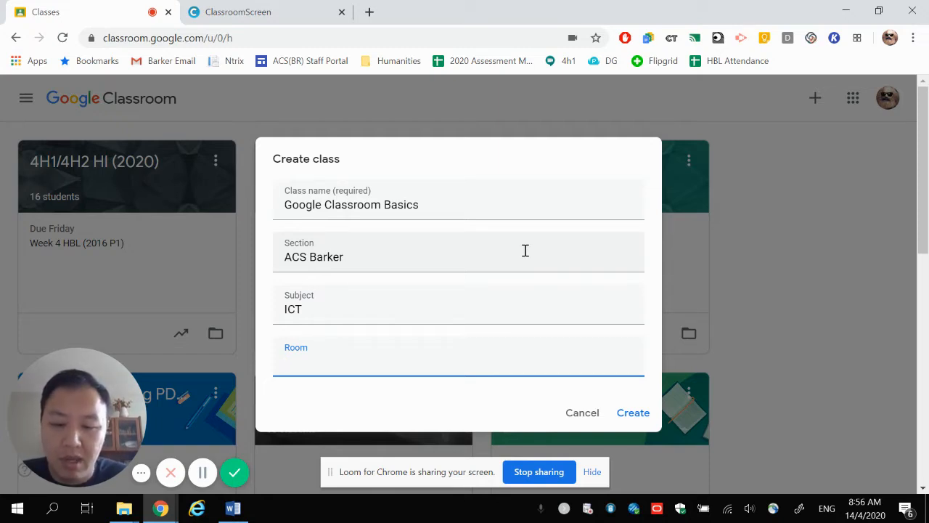
text(Humanities S)
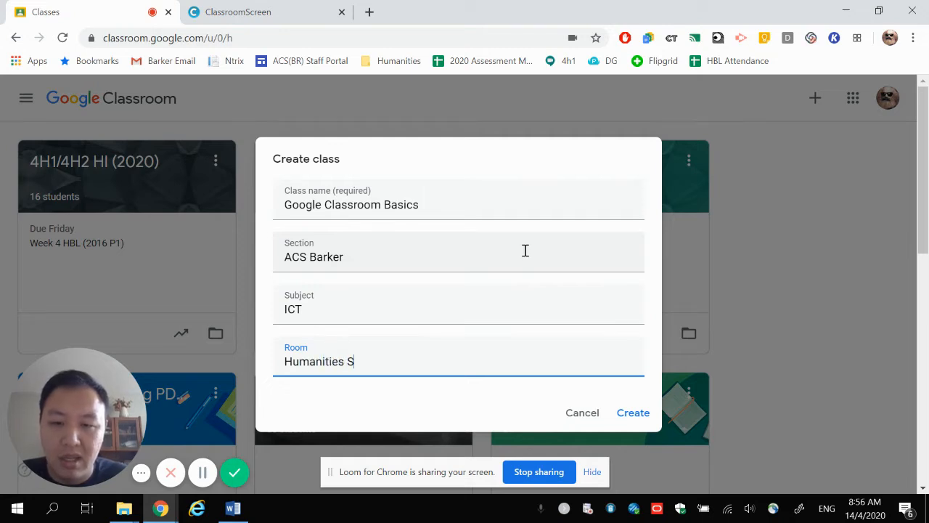
text(taffroom)
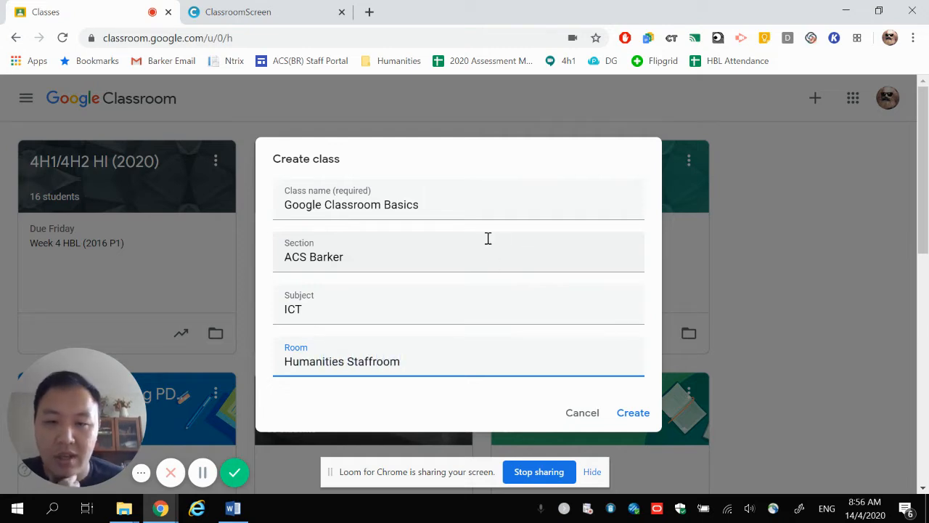
click(626, 412)
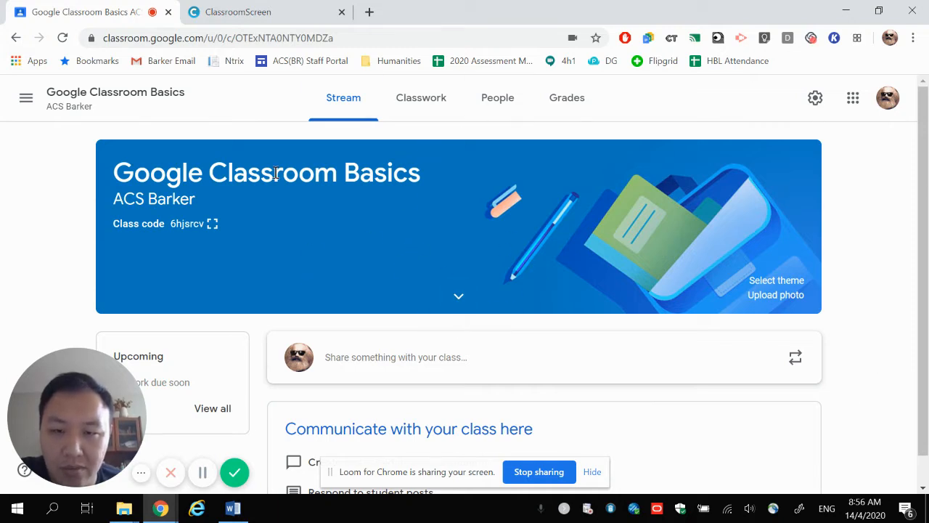
Display the class code enlarged, and close the display
click(212, 224)
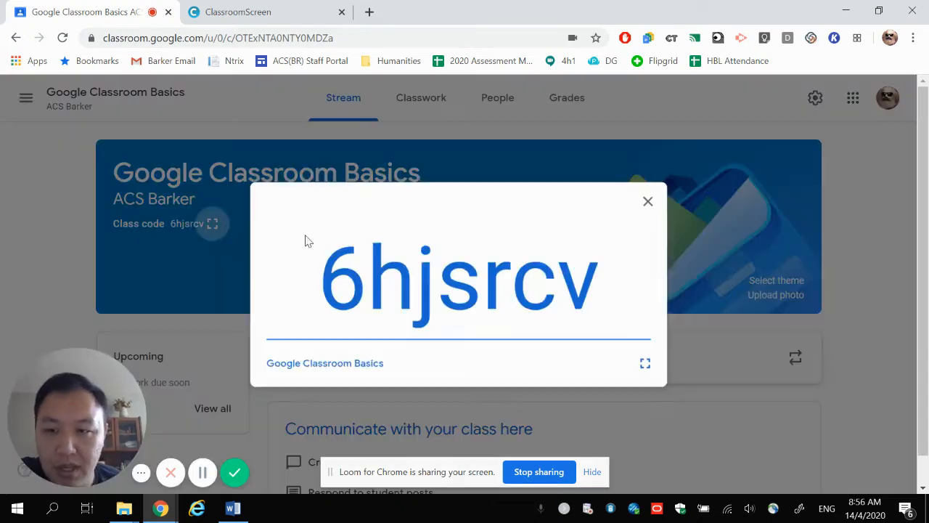
click(650, 200)
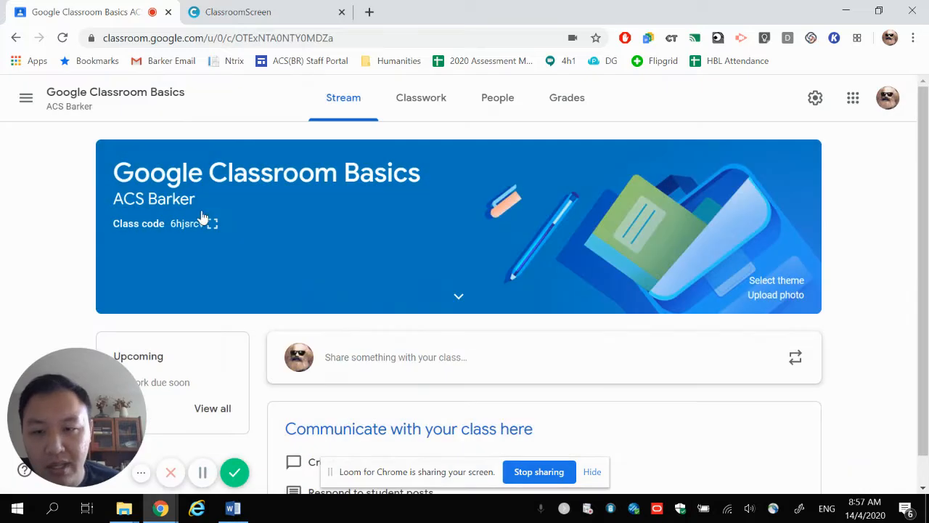
click(212, 225)
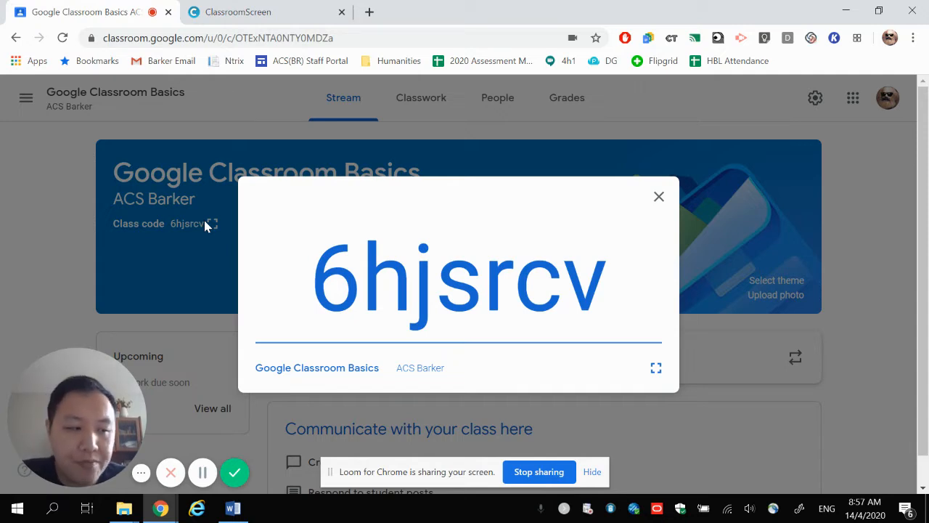
click(659, 198)
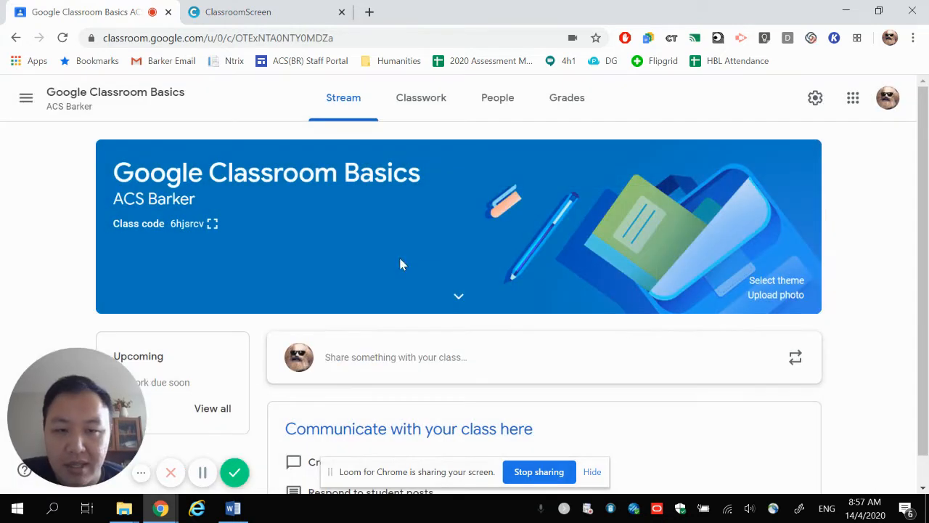
Examine the Upcoming section on the class stream page
scroll(298, 233, down, 1)
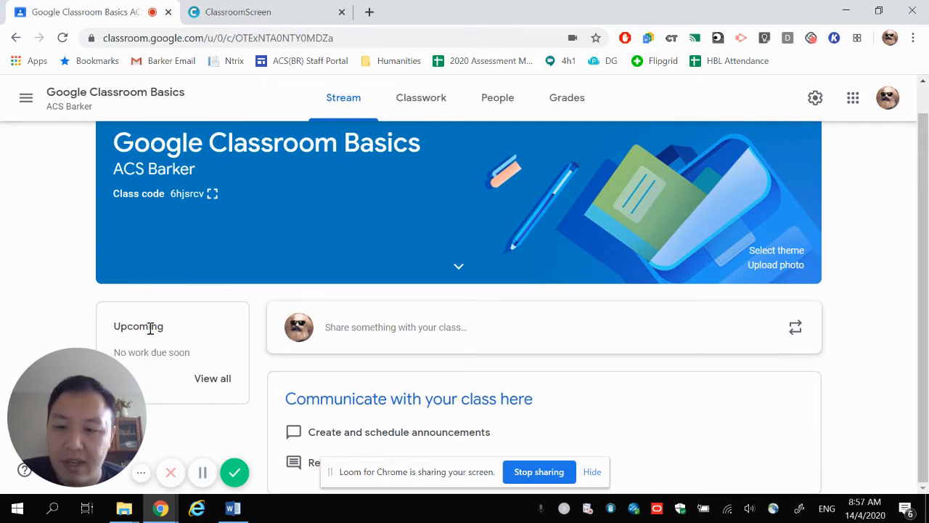
drag(140, 327, 174, 335)
click(177, 356)
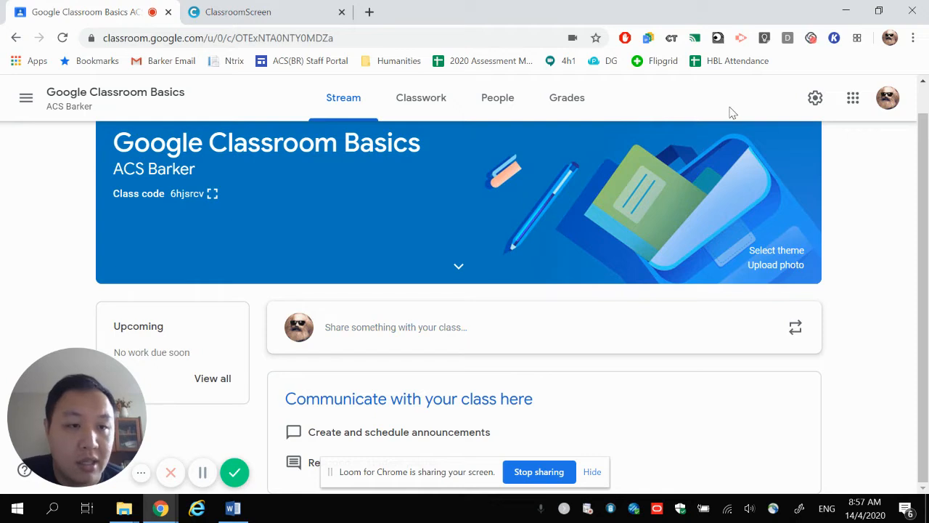
Open the class settings and review the class details and the actions available for the class code
click(816, 99)
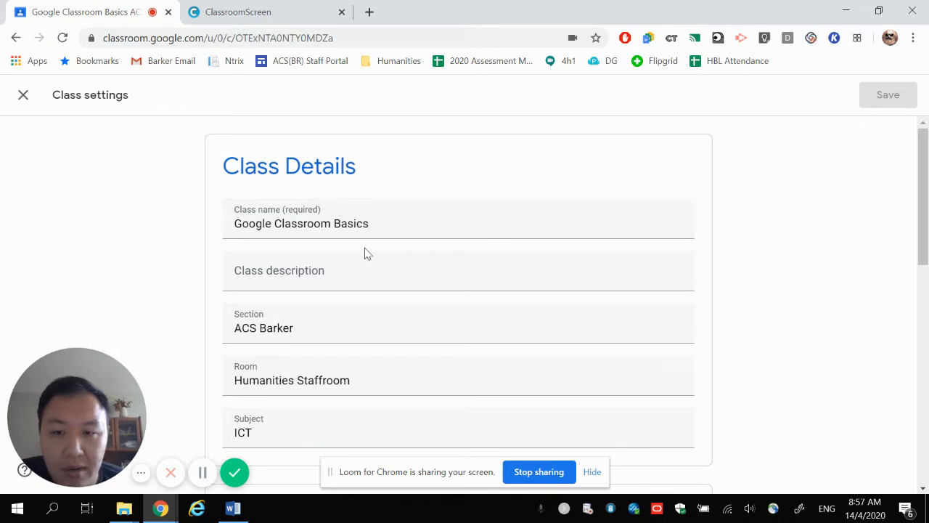
scroll(545, 315, down, 2)
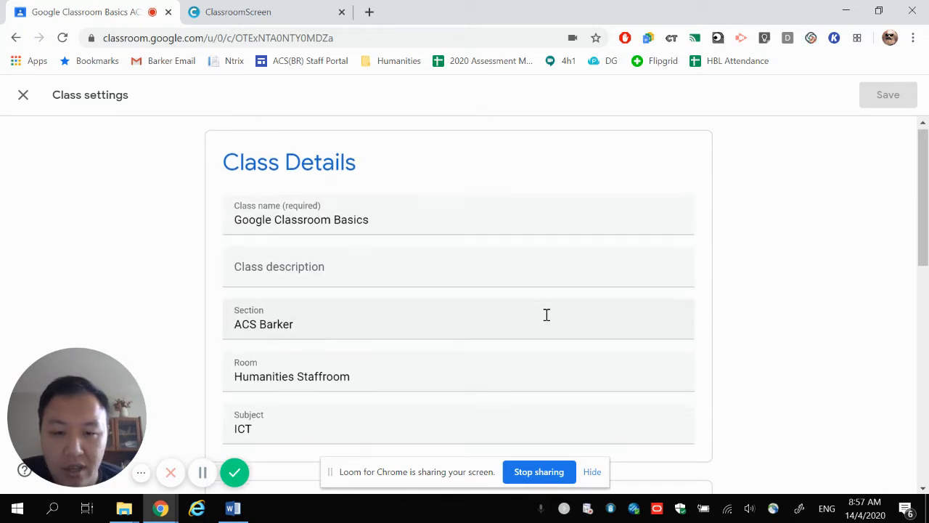
scroll(554, 307, down, 2)
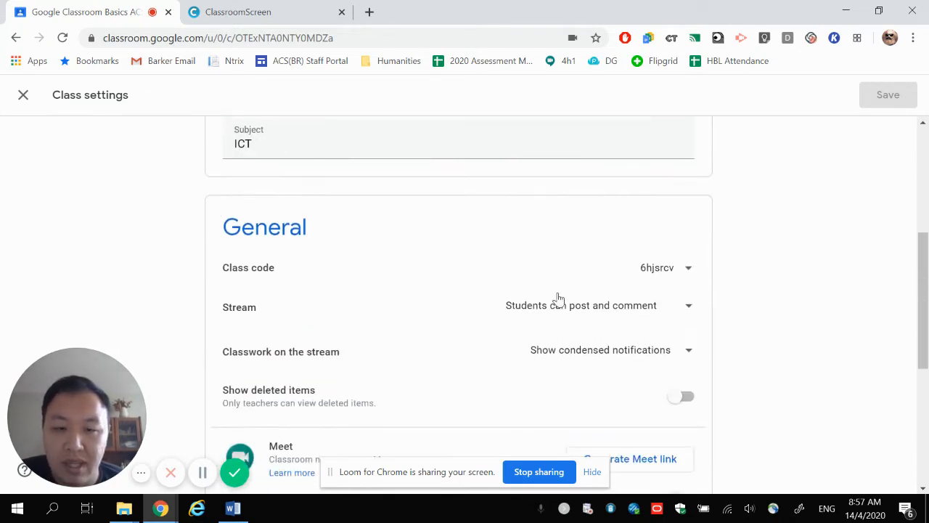
scroll(574, 287, down, 1)
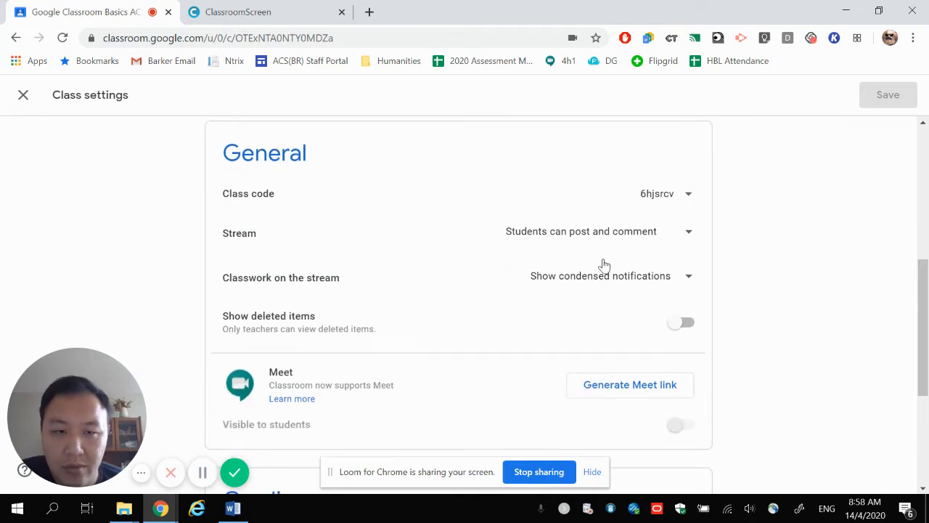
click(689, 199)
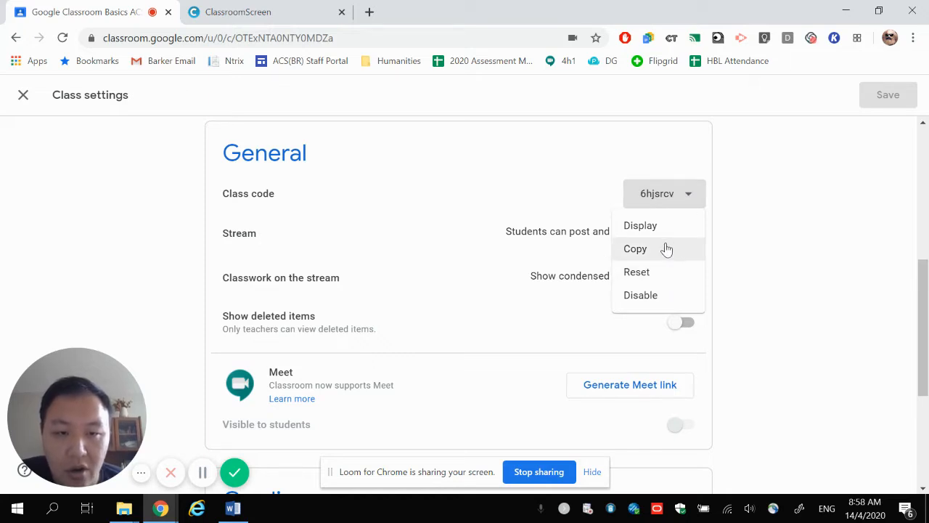
click(738, 264)
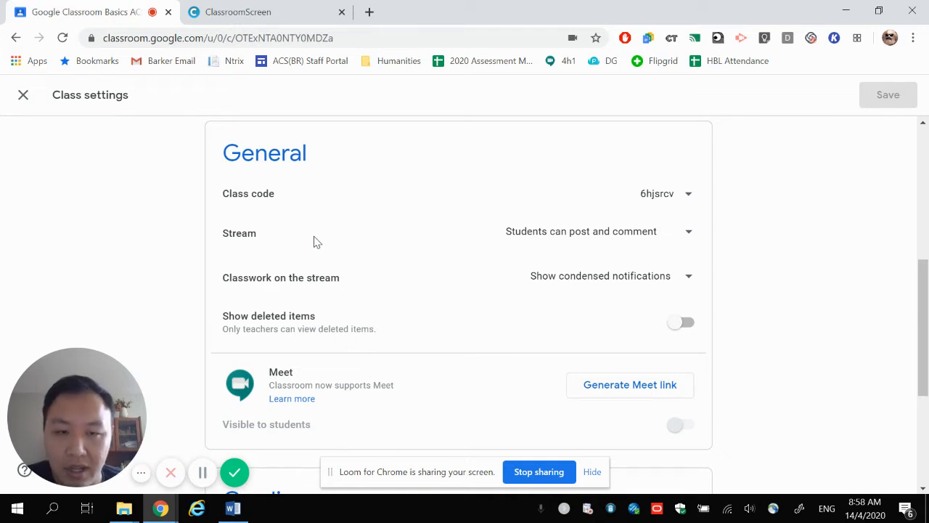
Set Stream to "Only teachers can post or comment" and Classwork on the stream to "Show attachments and details"
click(671, 234)
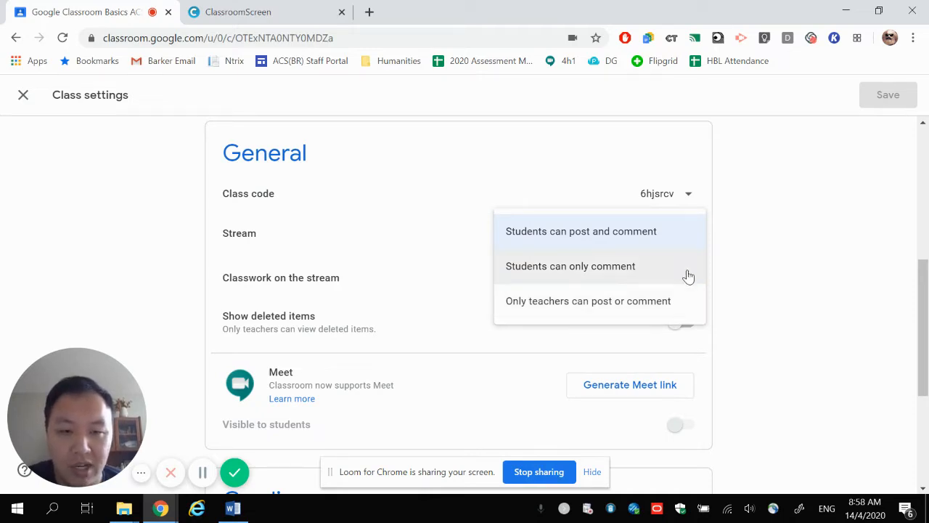
click(675, 308)
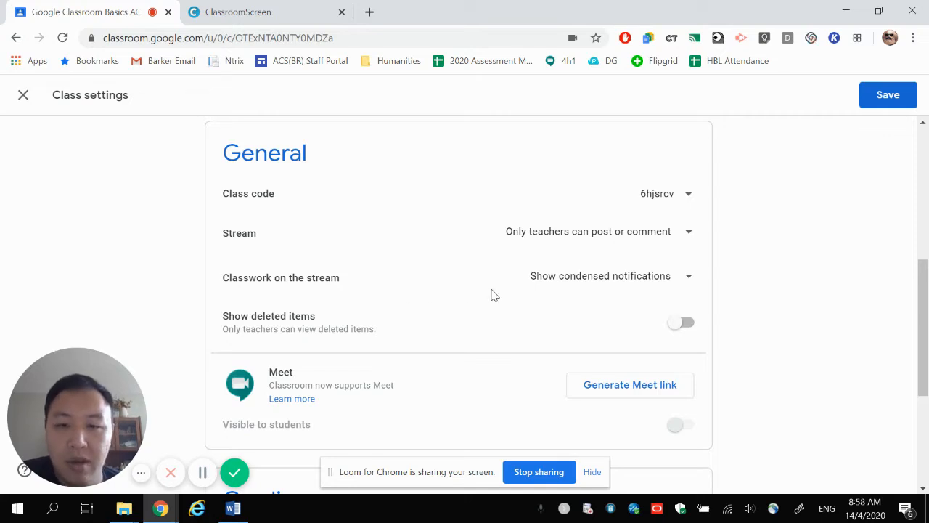
click(679, 282)
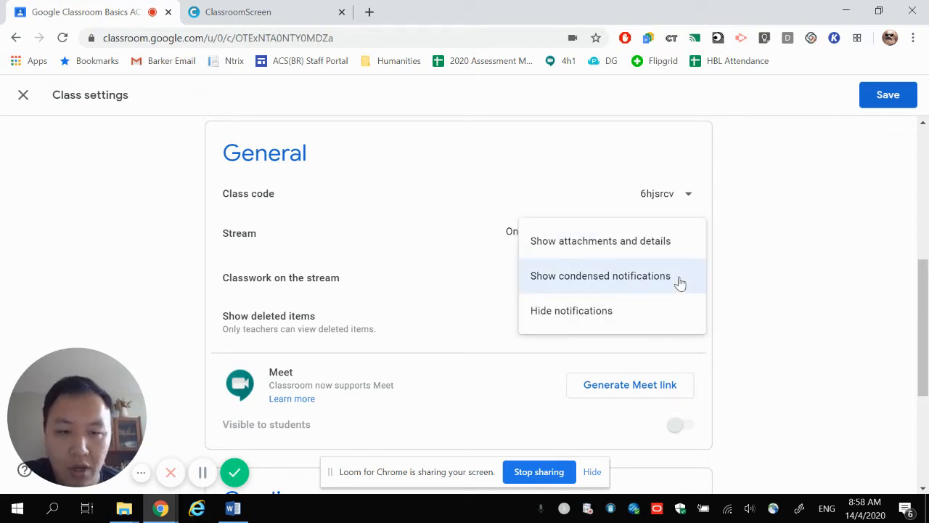
click(678, 257)
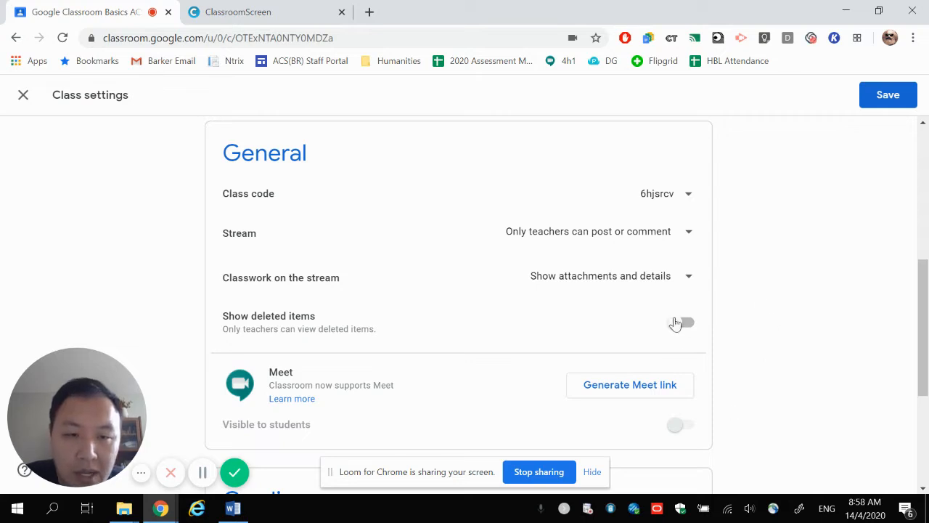
click(676, 281)
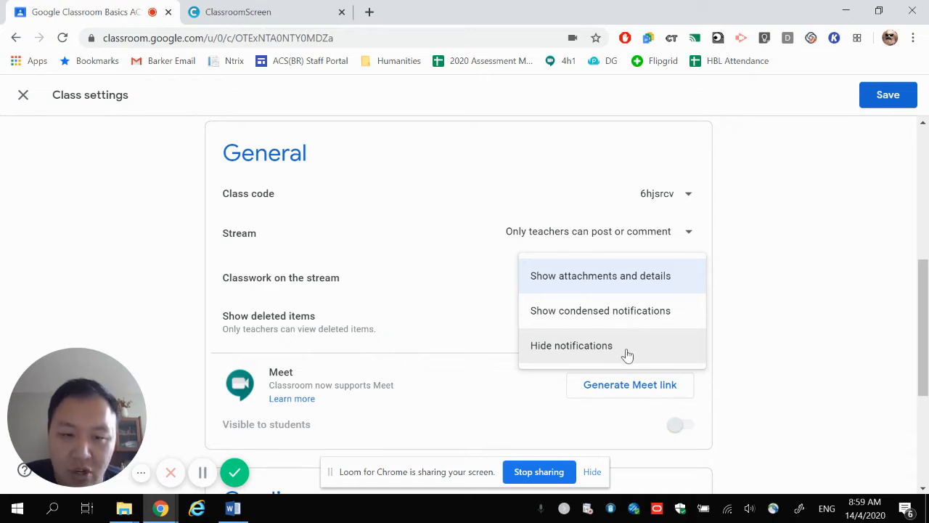
click(744, 312)
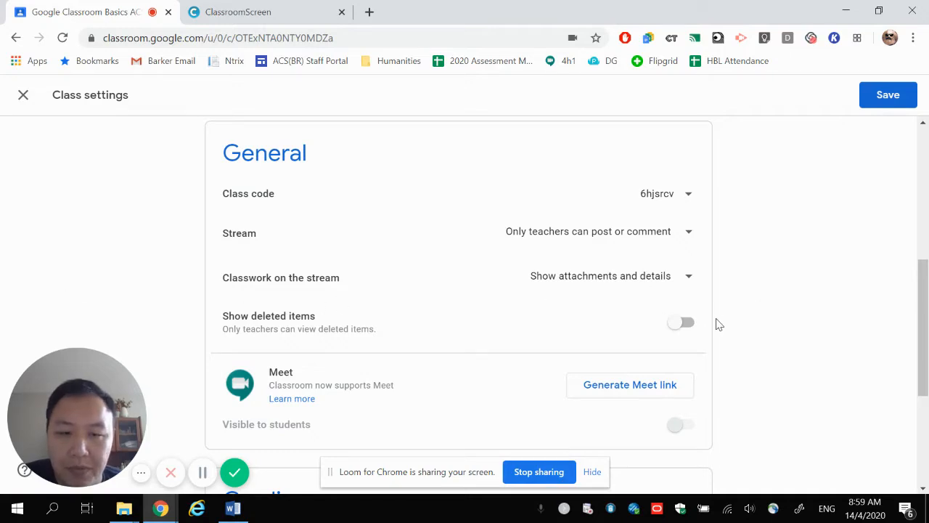
Generate a Meet link for the class and save the class settings
scroll(719, 324, down, 1)
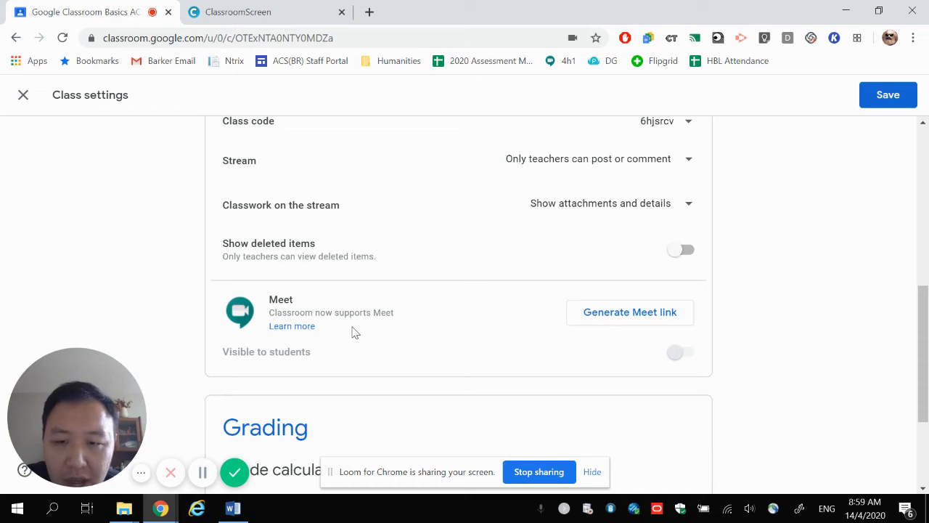
click(636, 327)
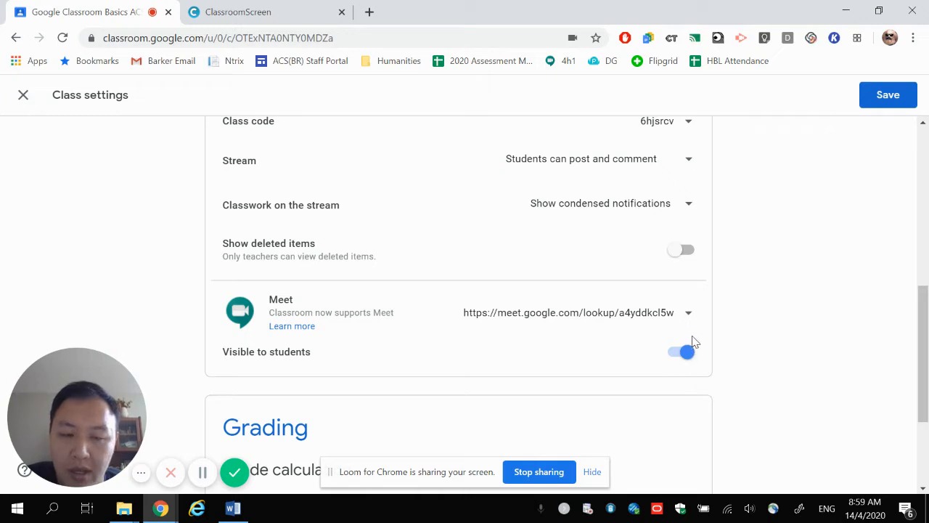
click(689, 314)
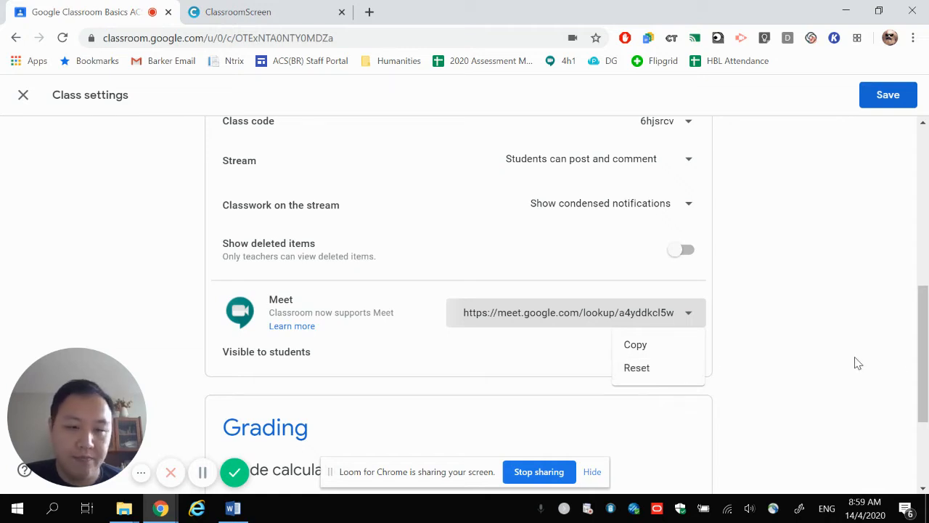
click(781, 368)
scroll(745, 376, down, 2)
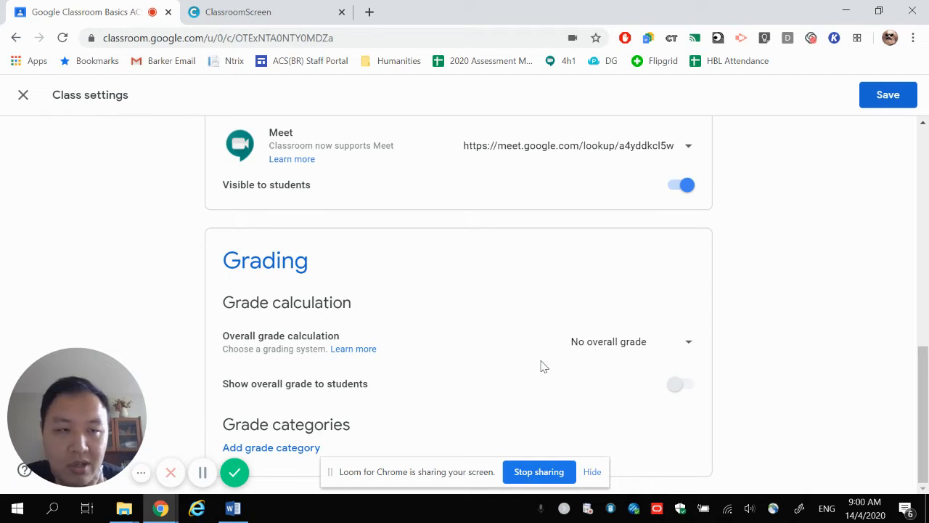
click(900, 100)
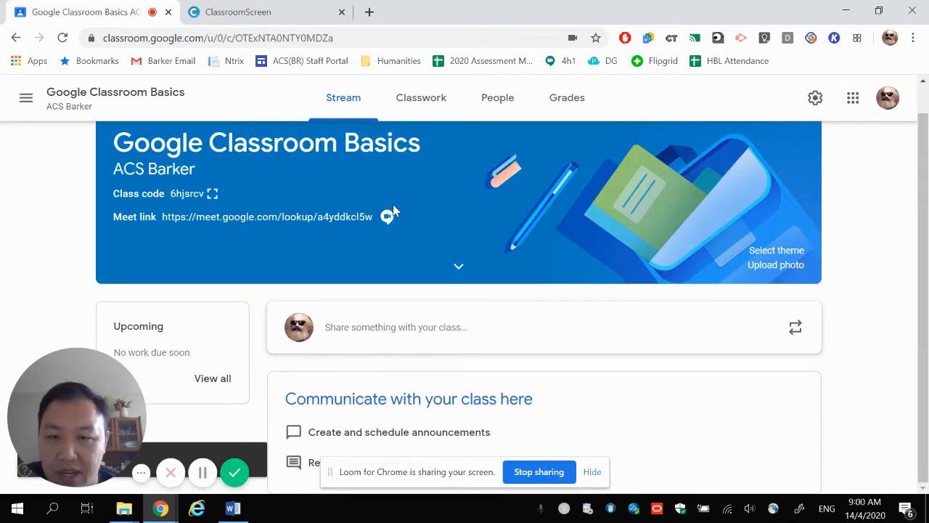
Open the class's Meet link from the stream page banner
click(359, 221)
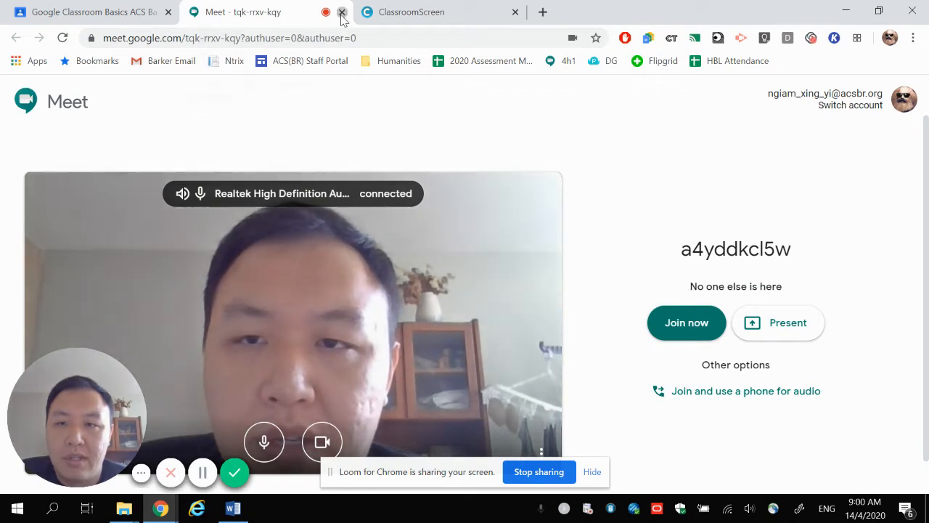
Open the class's People page and search by name for a teacher to invite, cancelling without sending an invitation
click(341, 13)
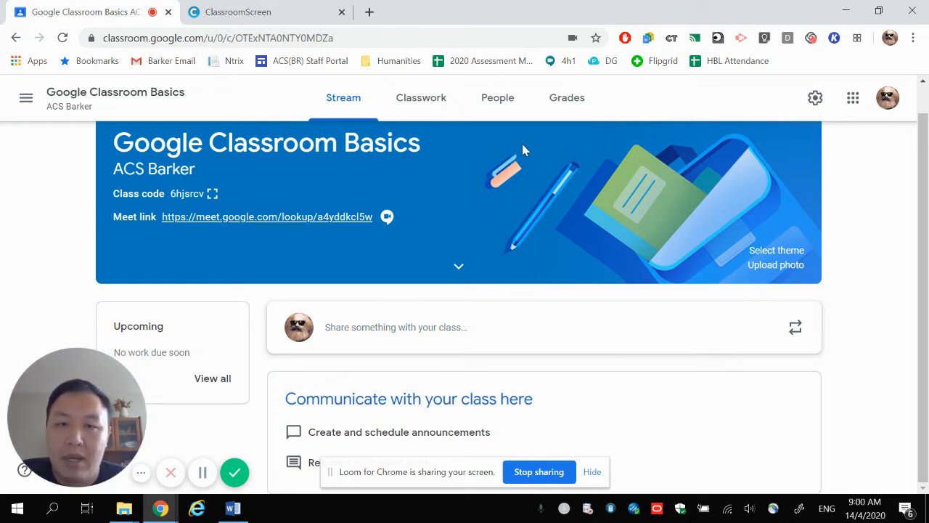
click(488, 108)
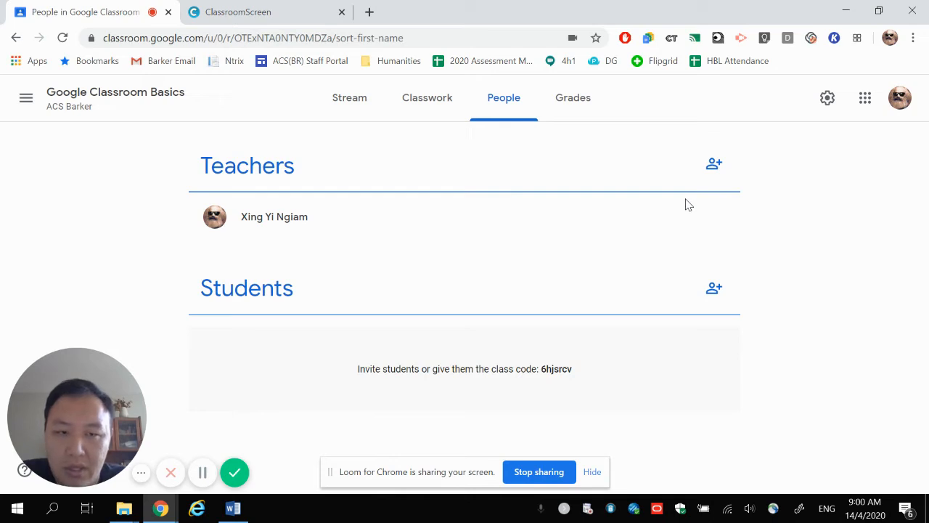
click(715, 167)
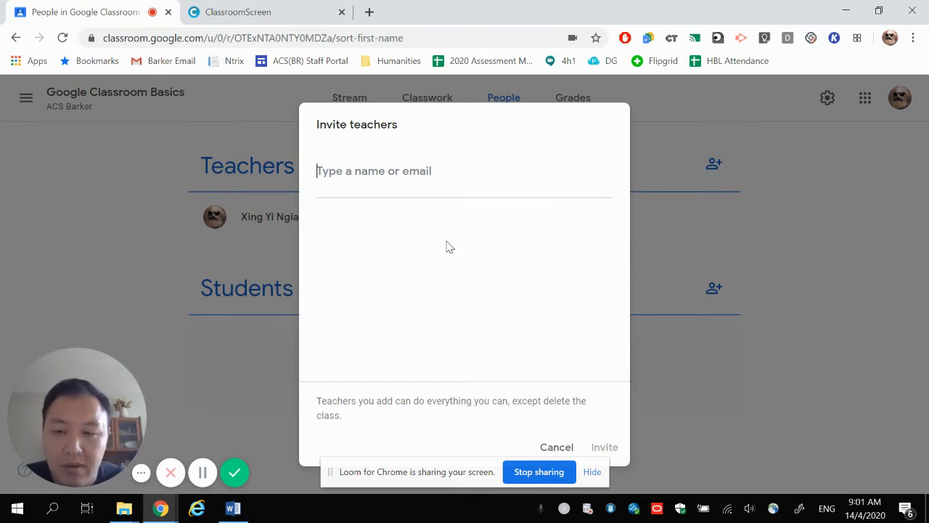
text(puay)
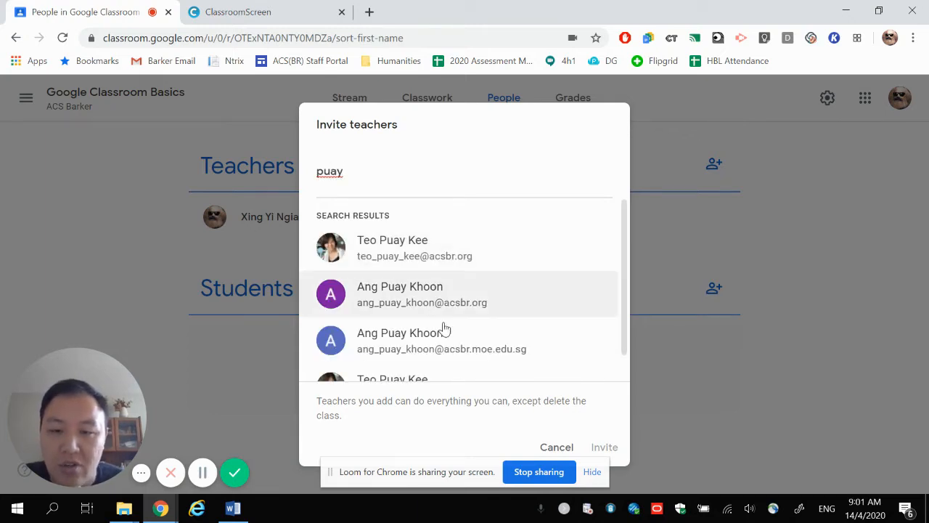
click(557, 447)
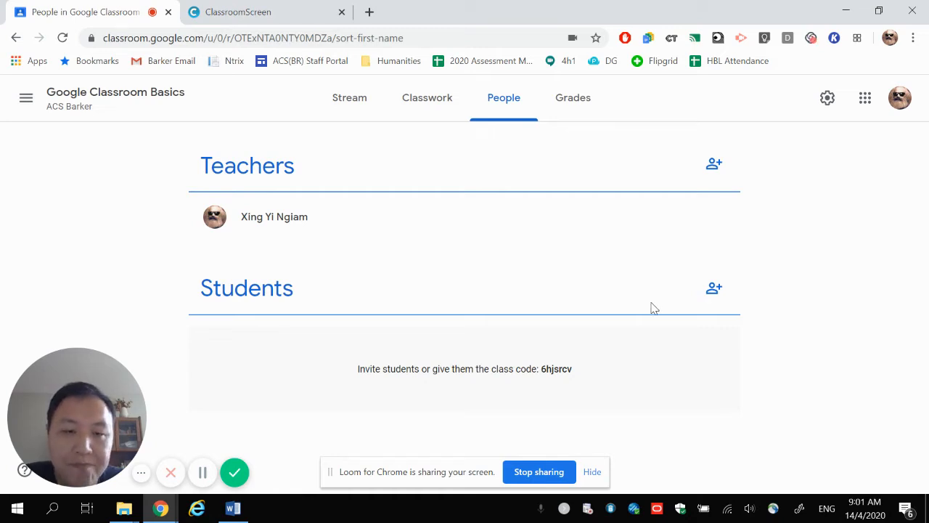
Search for two students by name, add both to the student invitation, and cancel it without inviting them
click(715, 290)
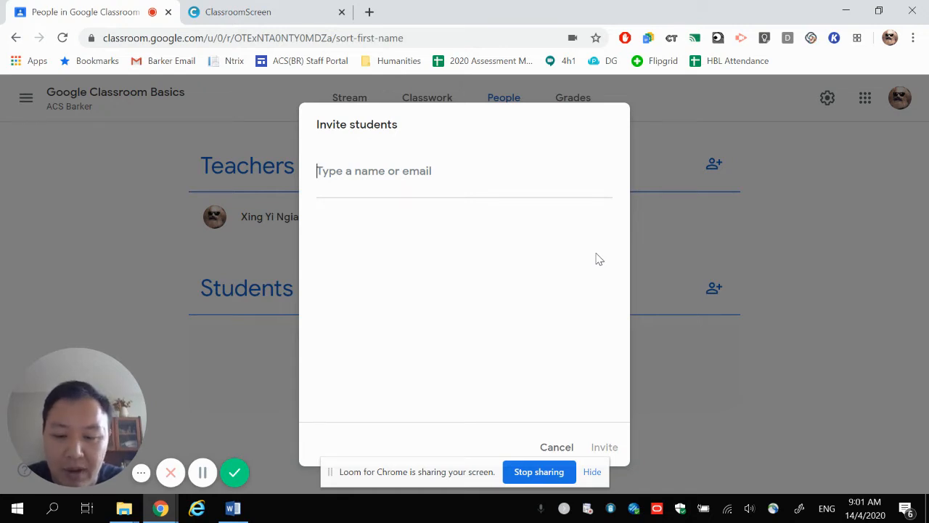
text(armn)
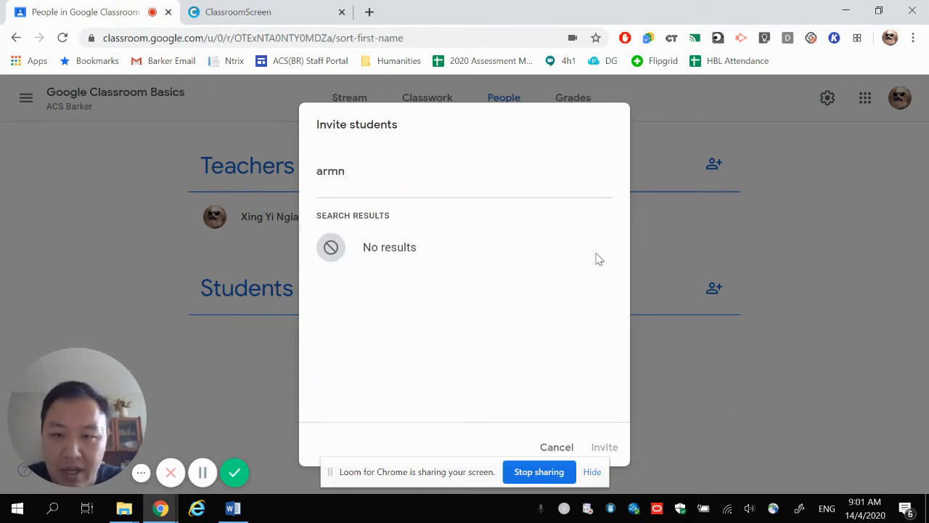
key(BackSpace)
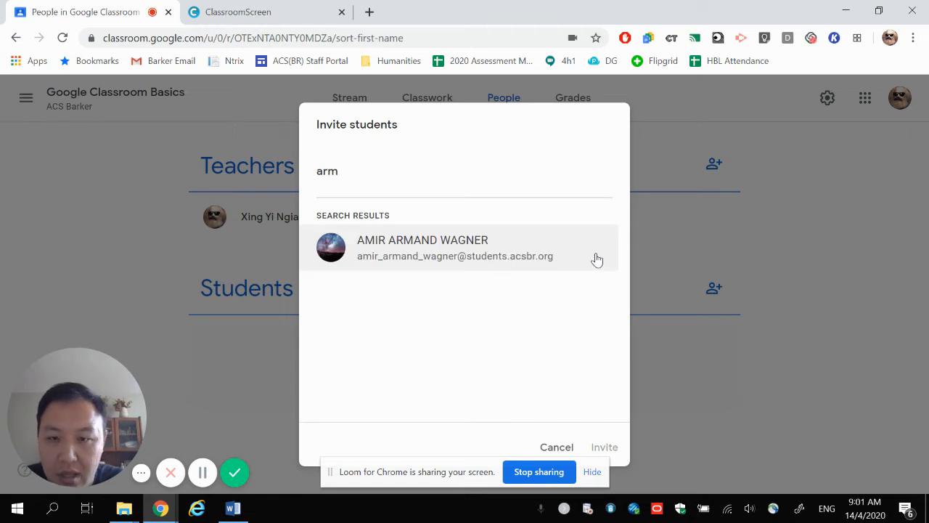
click(604, 267)
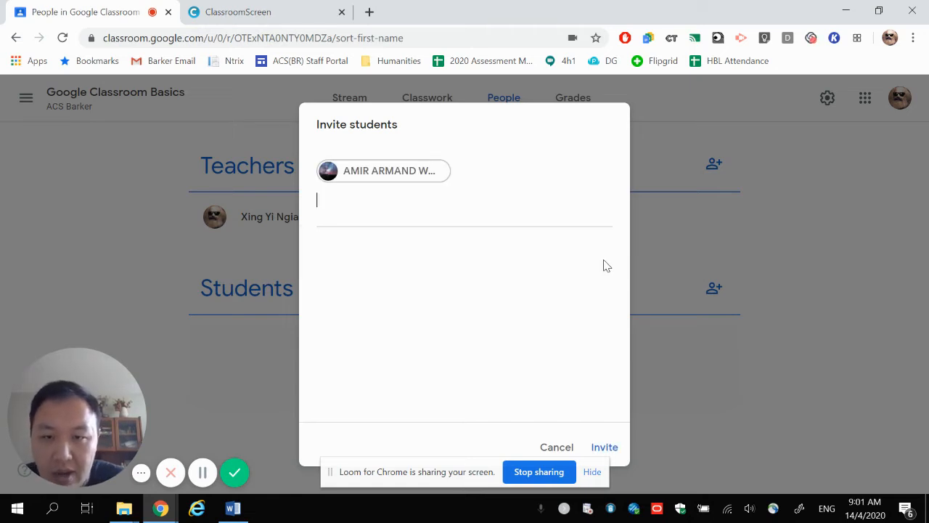
text(chris)
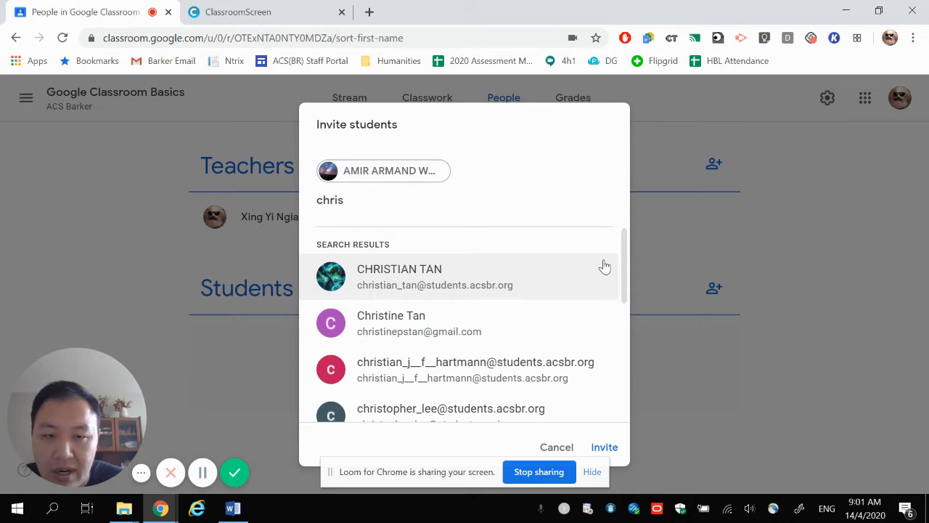
click(604, 268)
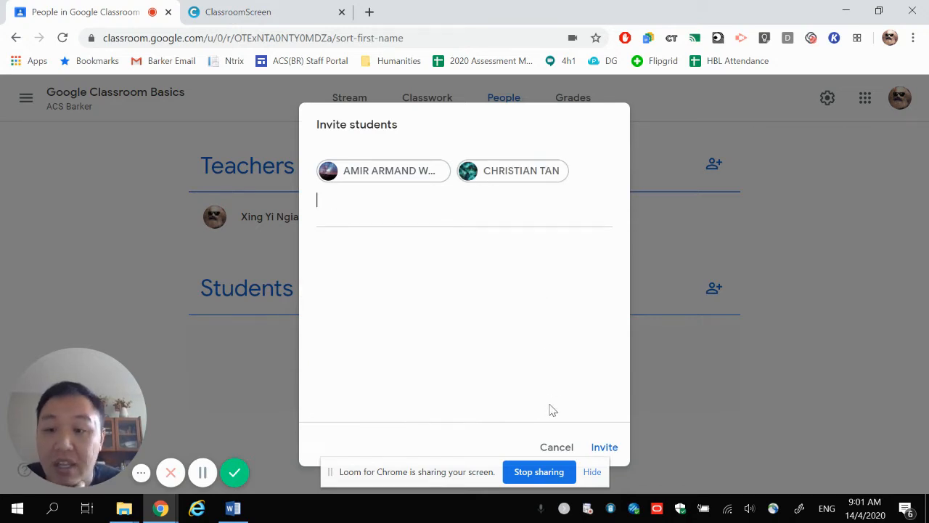
click(558, 448)
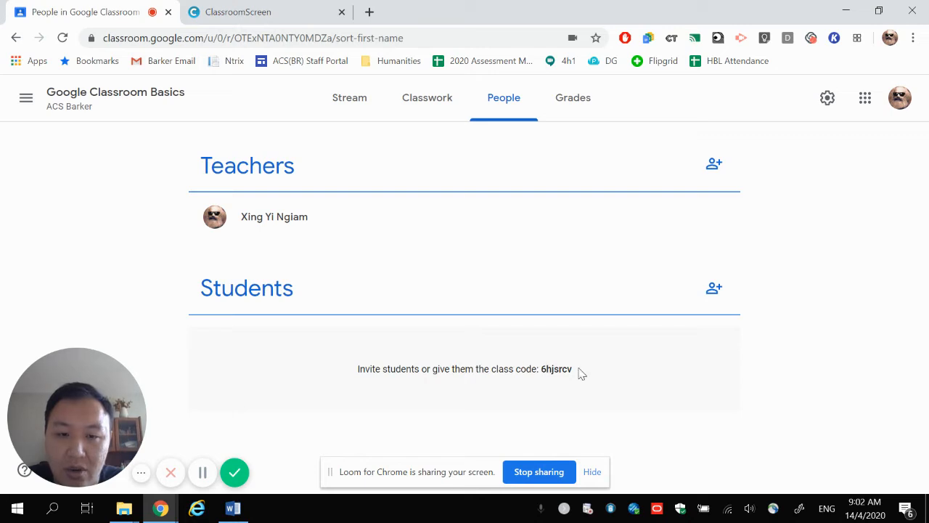
Display the enlarged class code from the class's Stream page and close it
click(345, 106)
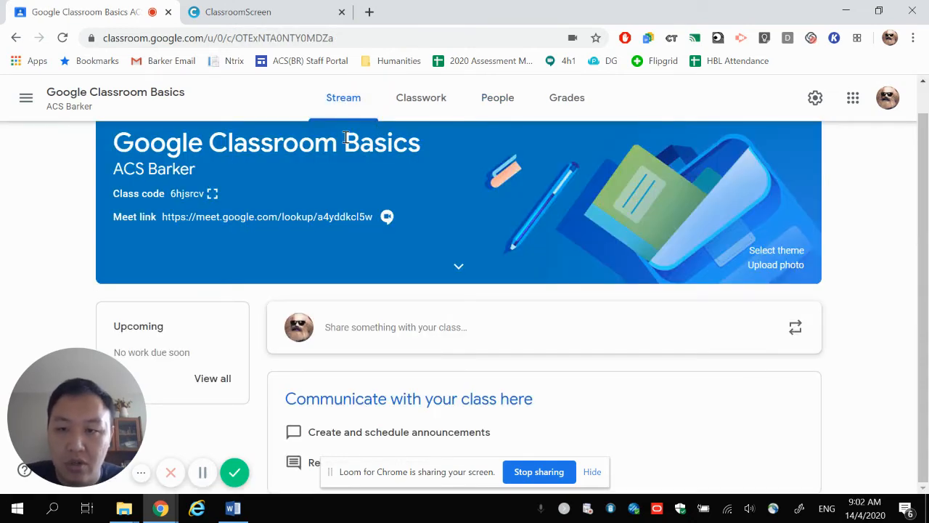
click(213, 194)
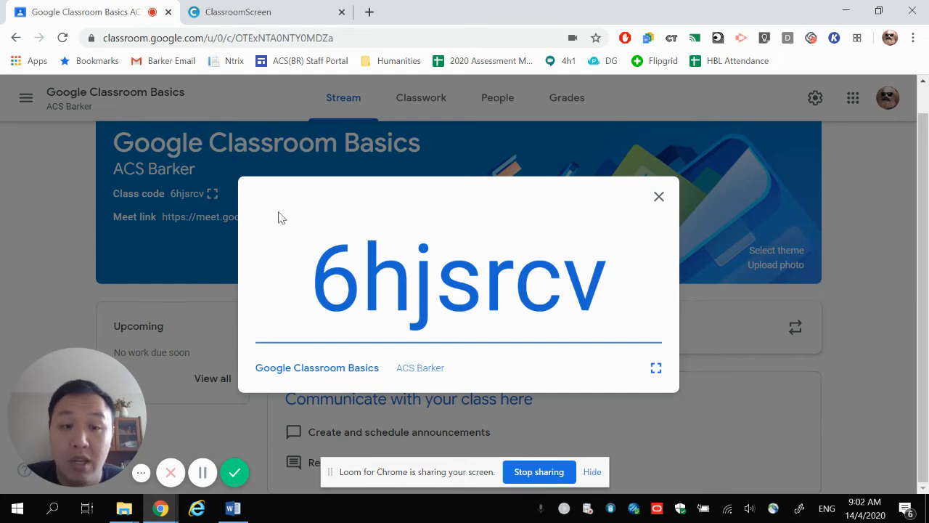
click(658, 196)
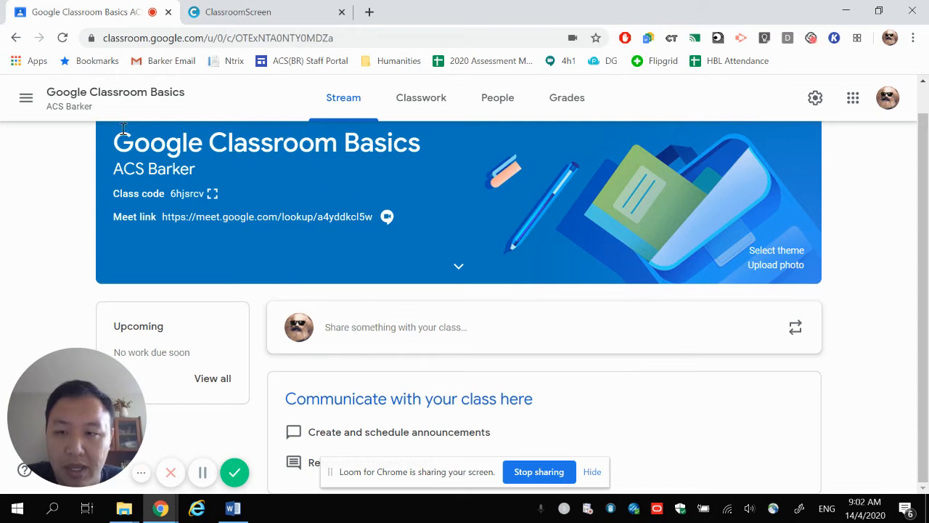
Open the 4H1/4H2 HI (2020) class and examine the teachers and students listed on its People page
click(26, 99)
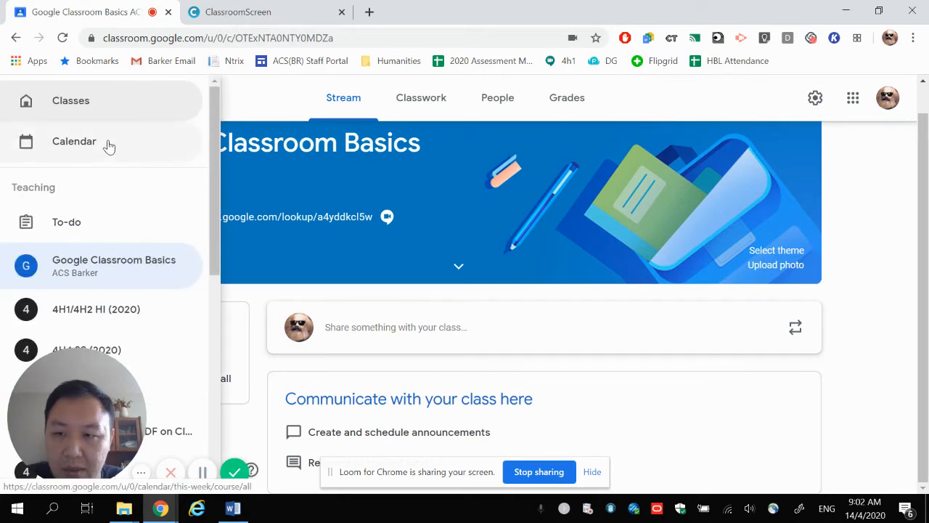
click(152, 309)
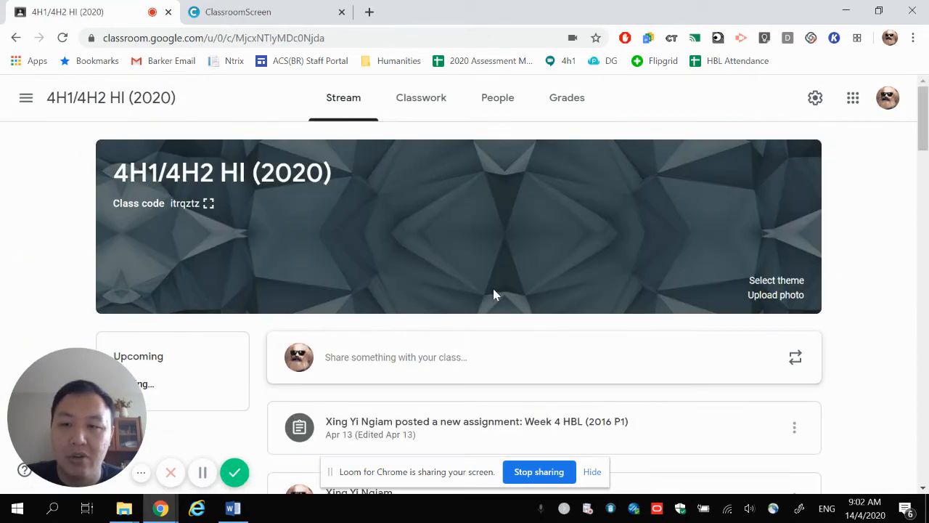
click(503, 113)
scroll(472, 270, down, 1)
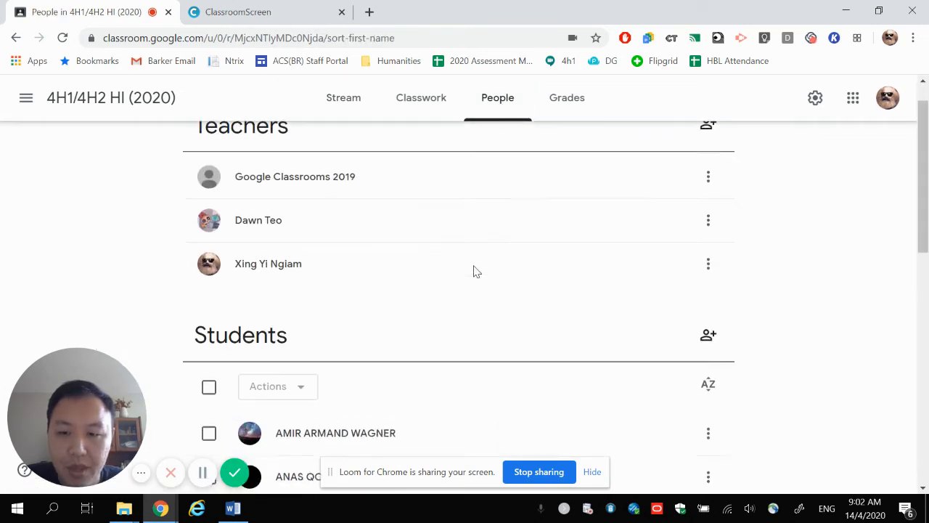
scroll(477, 261, up, 1)
scroll(480, 263, down, 3)
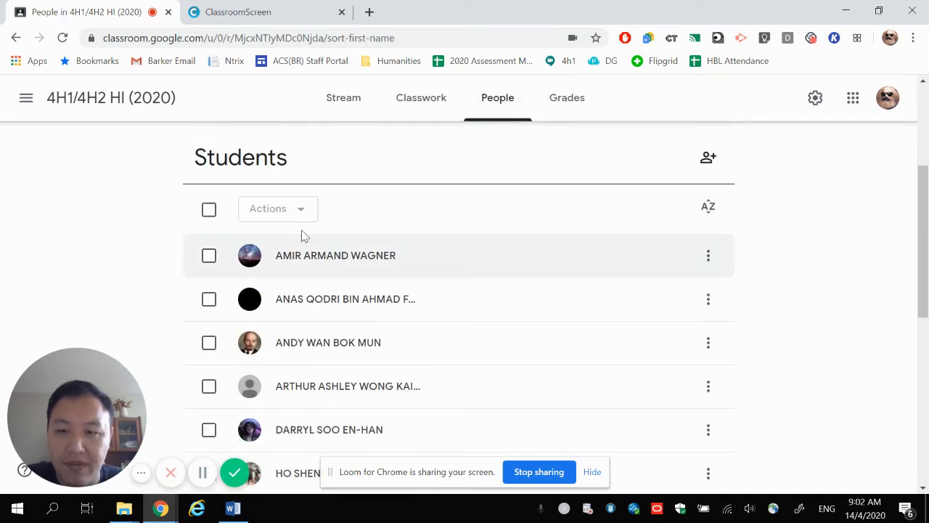
scroll(654, 280, down, 1)
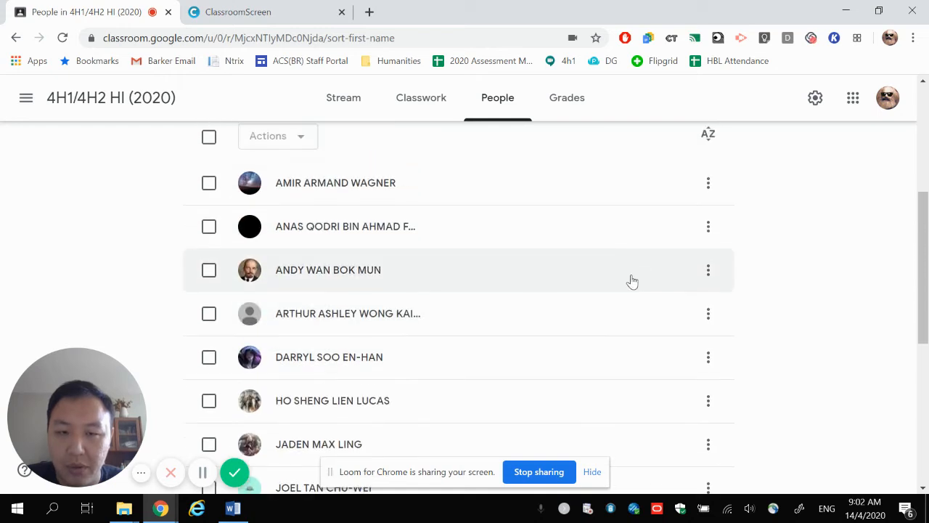
scroll(317, 235, up, 2)
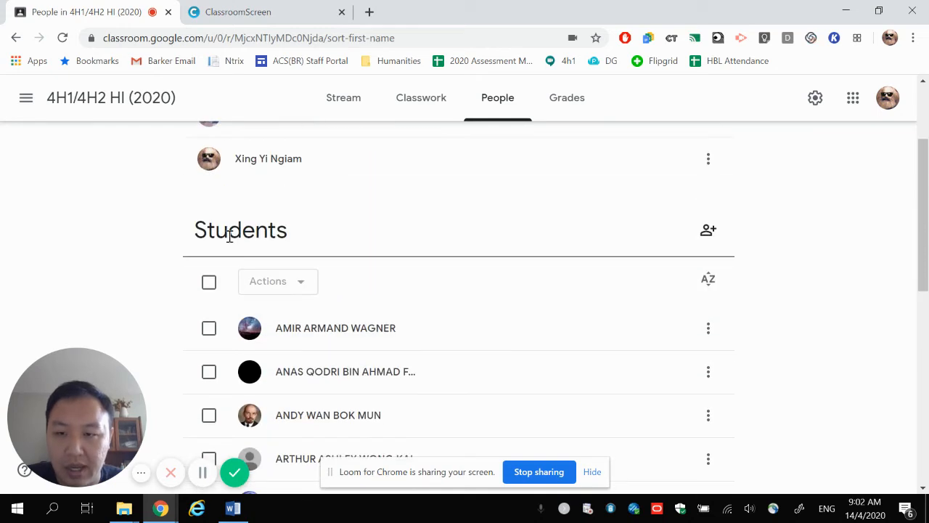
Select all students in the class, review the available bulk actions, and clear the selection
click(210, 283)
click(302, 283)
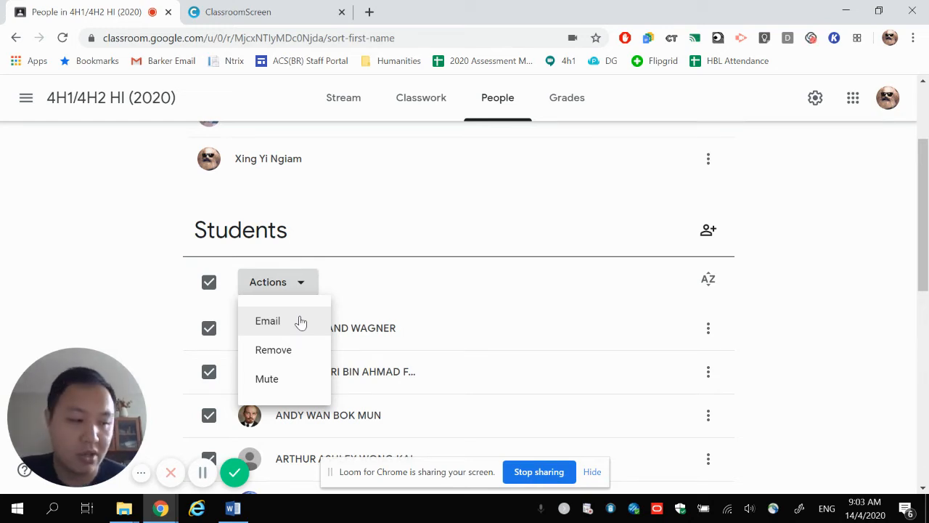
click(453, 226)
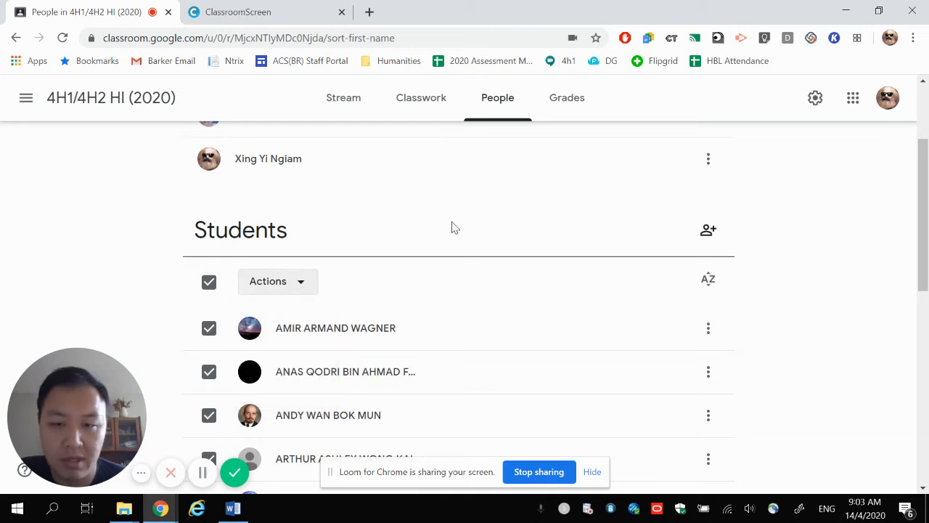
click(208, 285)
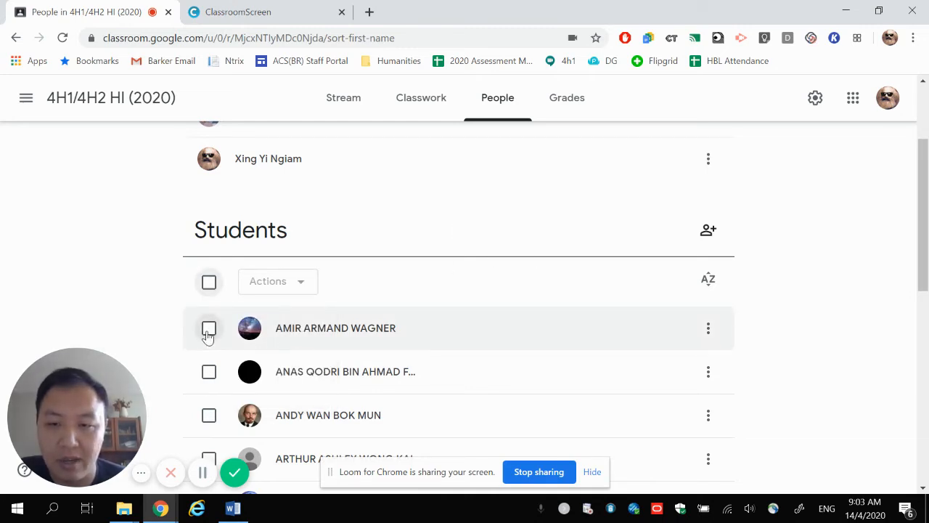
Select the first listed student, review the individual options and the actions for selected students, and clear the selection
click(208, 330)
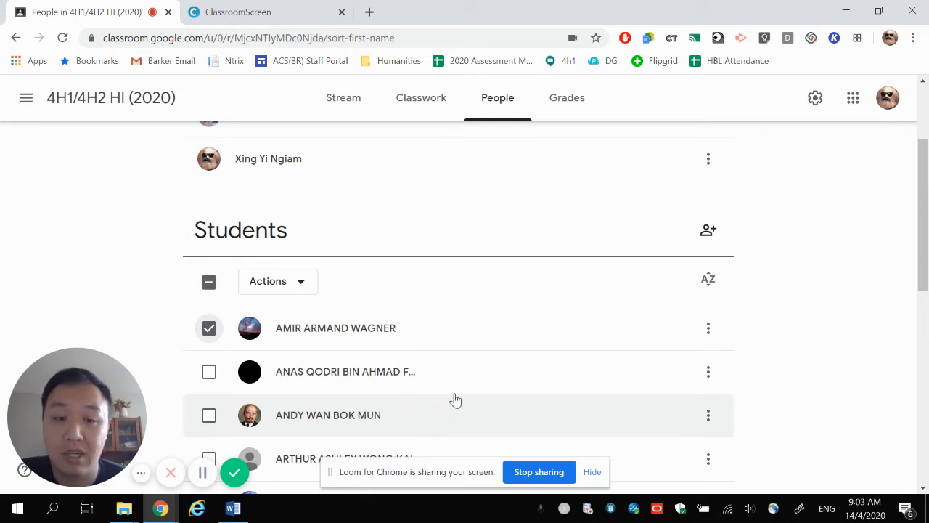
click(708, 331)
click(792, 347)
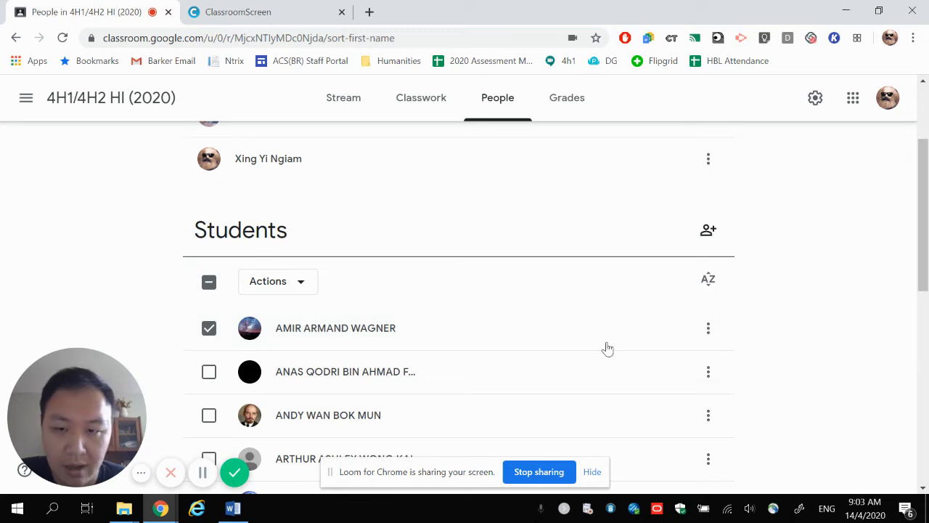
click(305, 287)
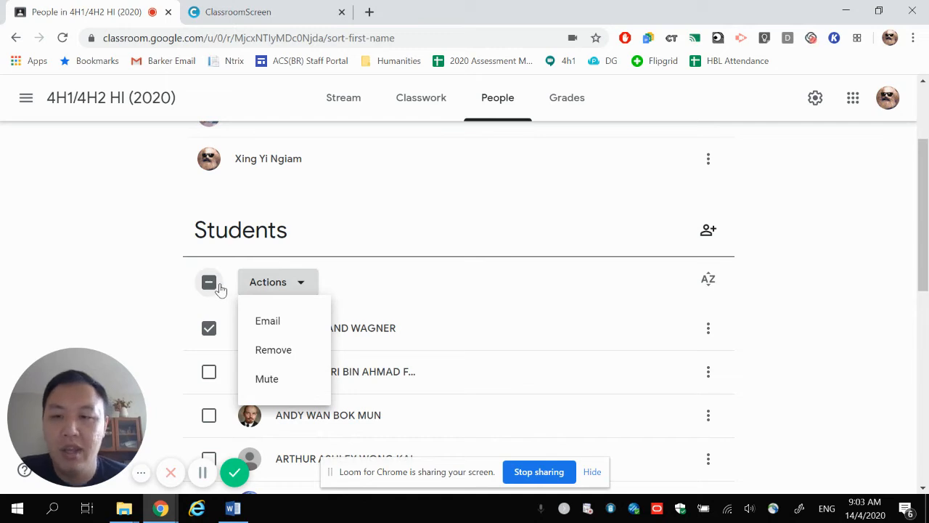
click(75, 256)
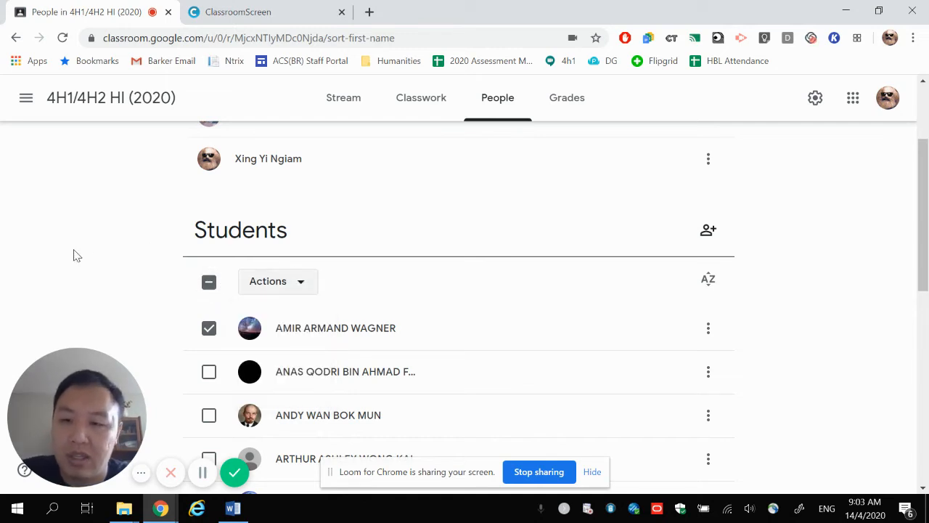
click(211, 286)
click(210, 282)
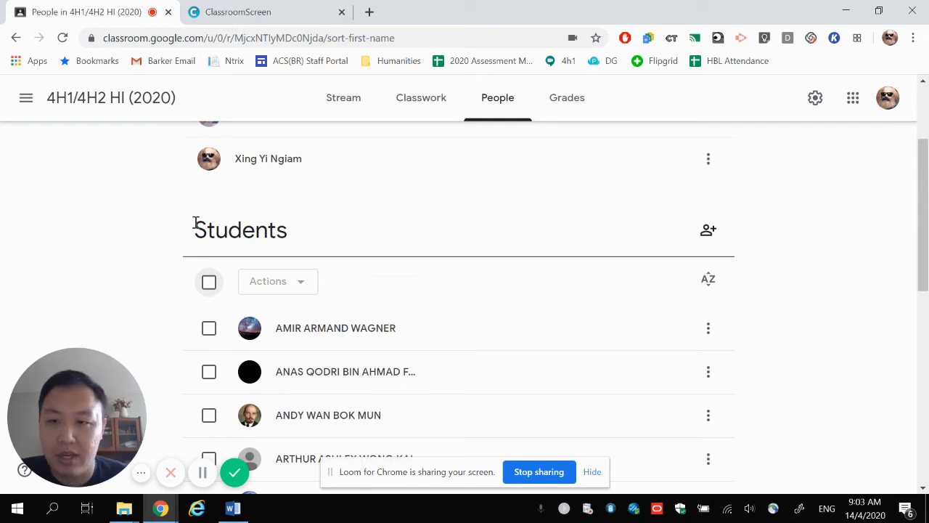
Return to the Google Classroom Basics class
scroll(195, 216, up, 1)
click(34, 96)
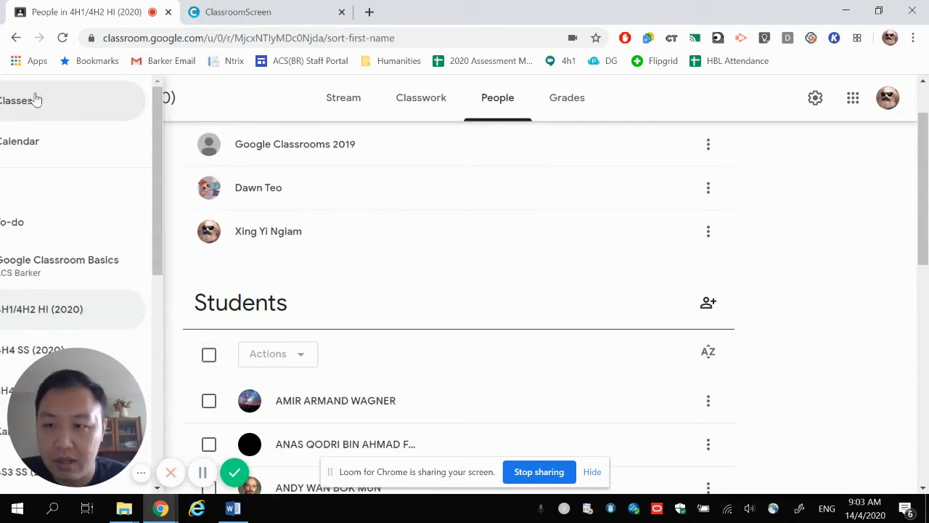
click(133, 270)
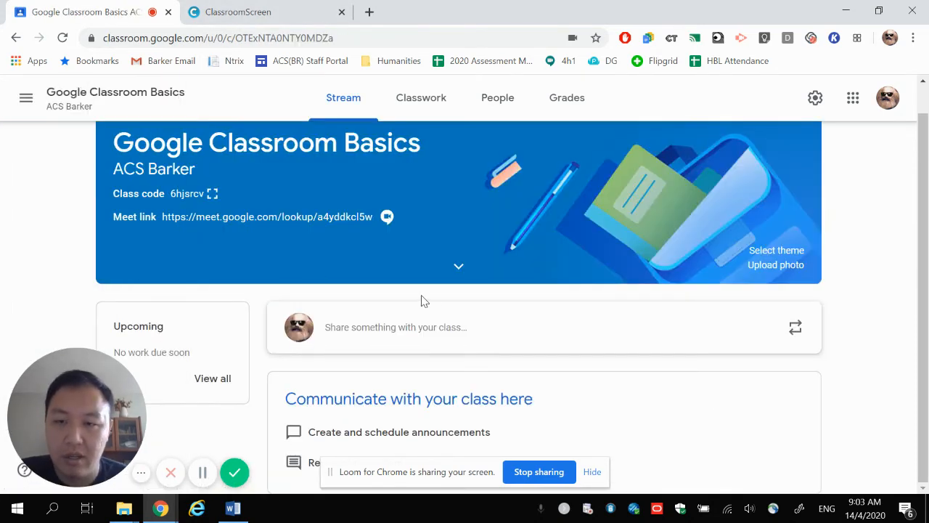
Start a new announcement in the Google Classroom Basics stream
scroll(431, 302, up, 1)
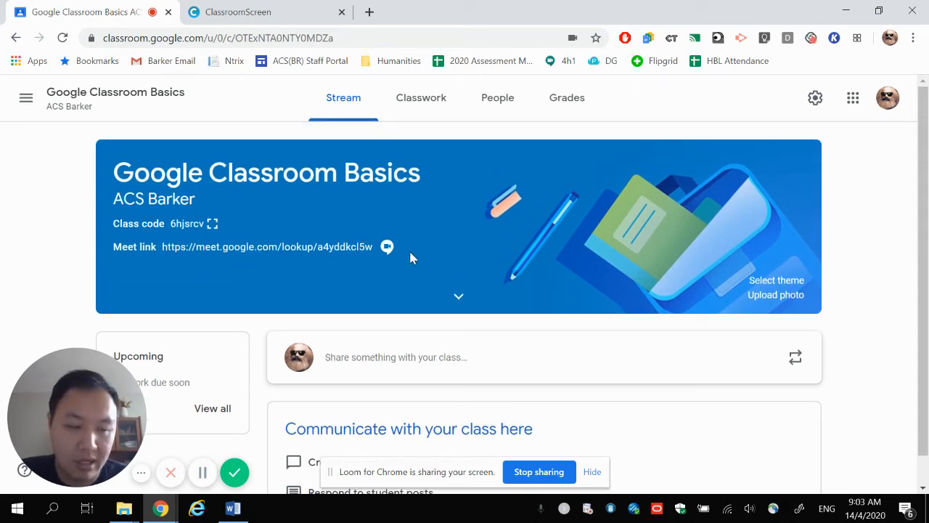
scroll(413, 260, down, 1)
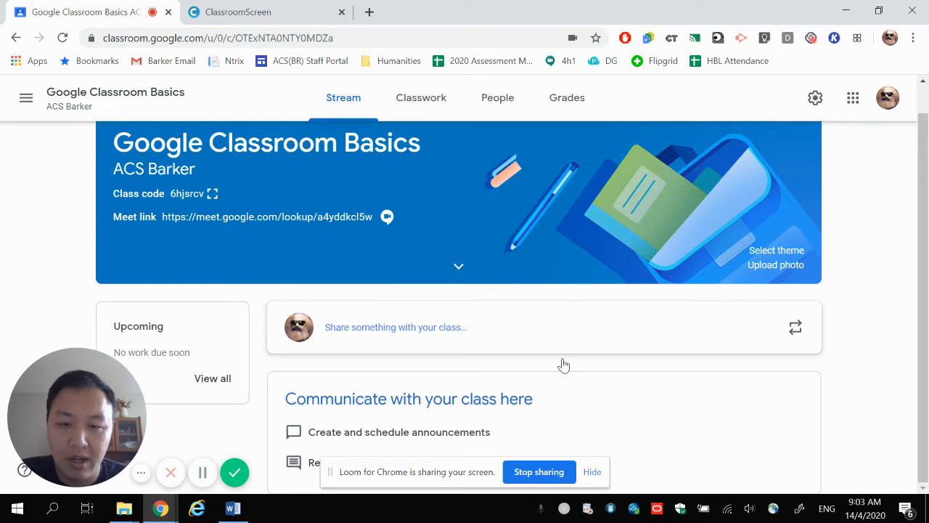
click(591, 472)
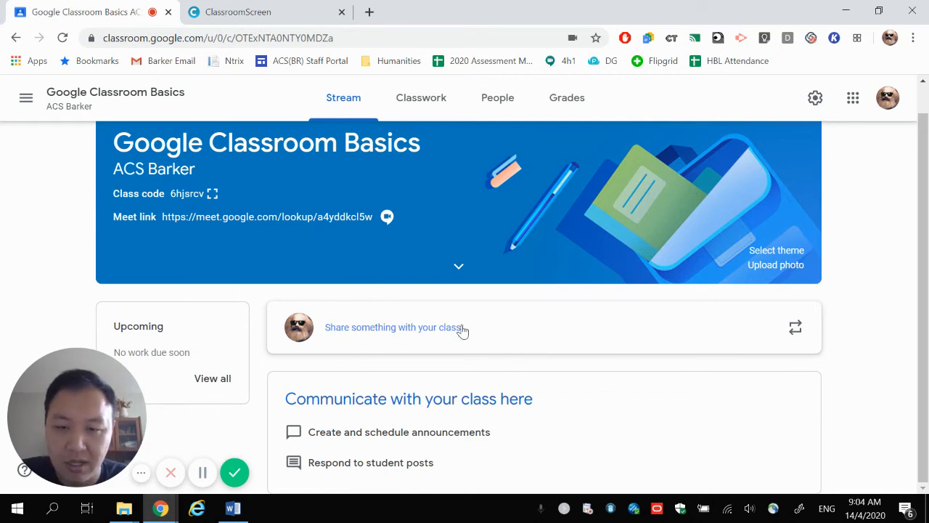
click(487, 331)
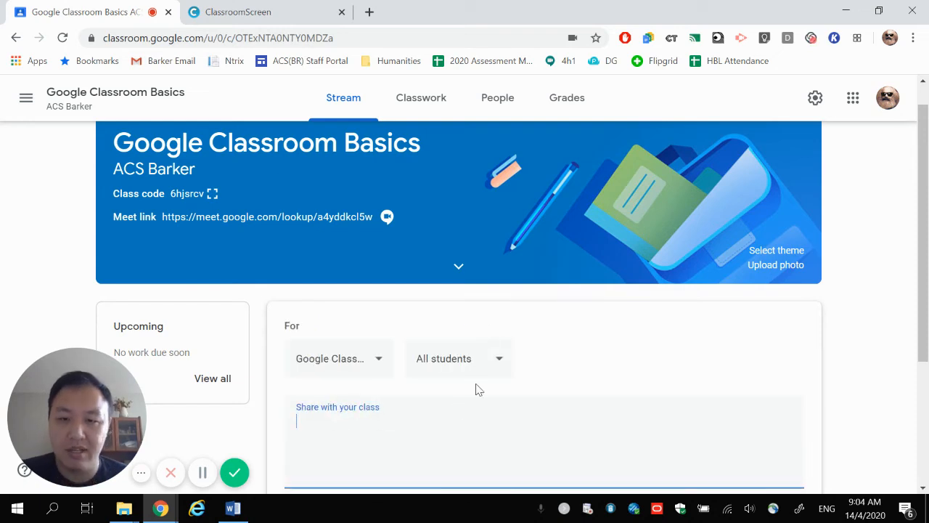
scroll(709, 280, down, 3)
scroll(700, 286, up, 1)
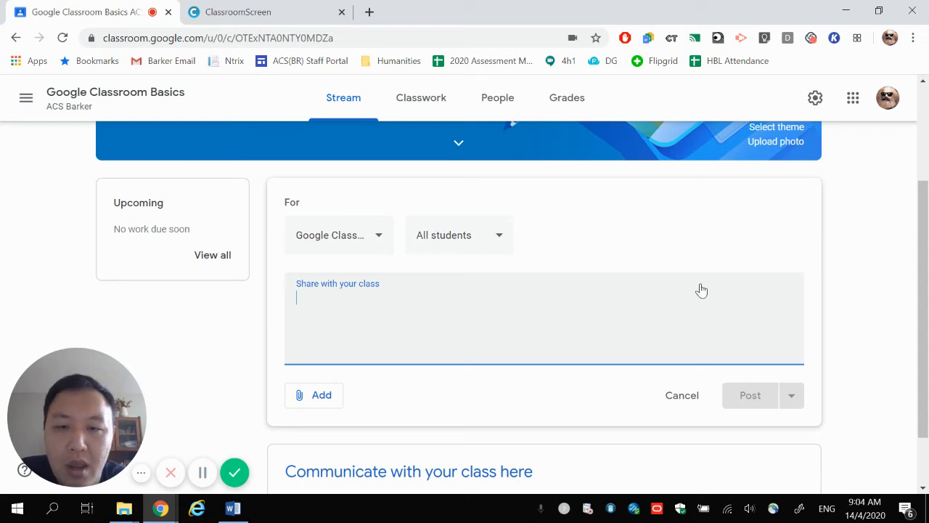
Review the classes and students that can be chosen as recipients of the Google Classroom Basics announcement
click(379, 239)
scroll(388, 263, down, 2)
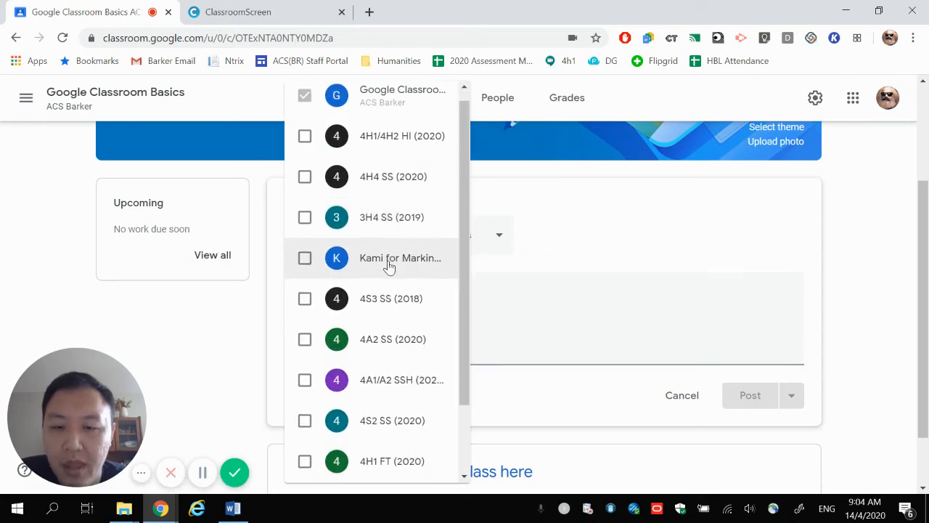
scroll(385, 270, up, 2)
scroll(385, 269, down, 2)
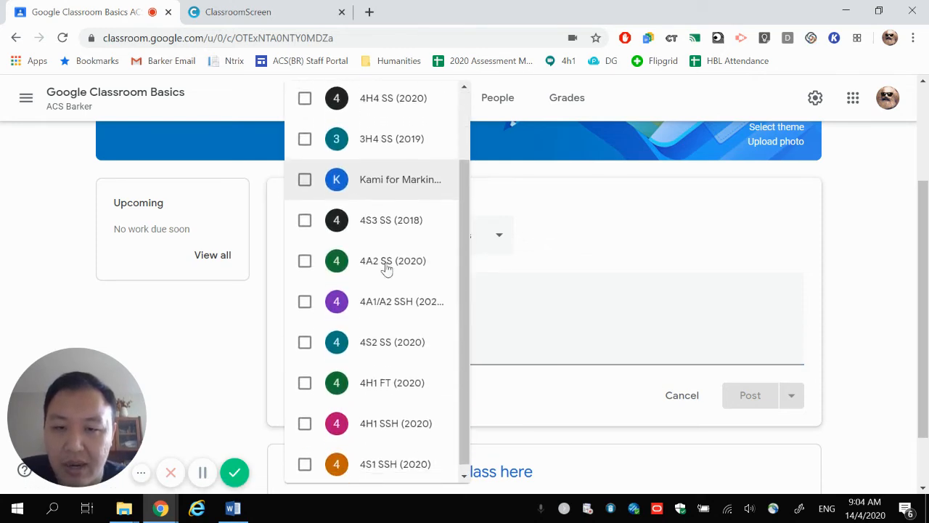
scroll(387, 269, up, 2)
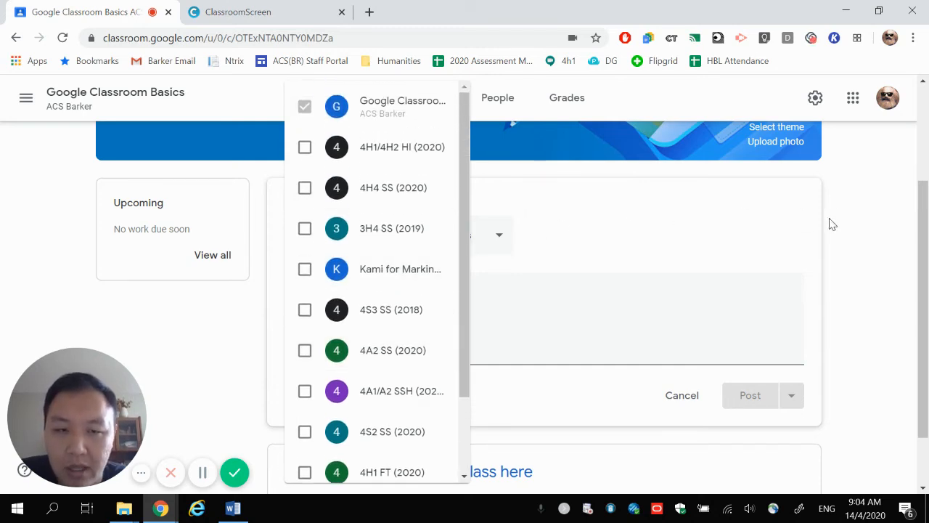
click(794, 226)
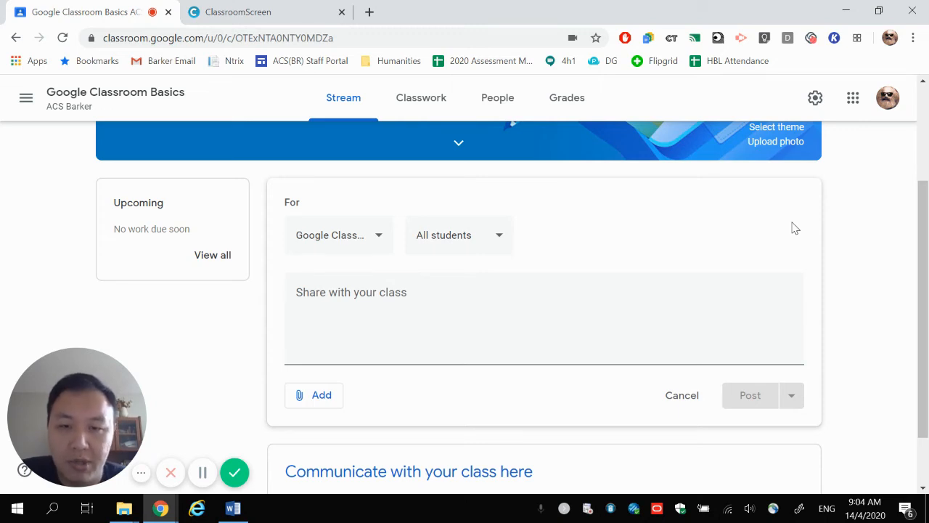
click(502, 238)
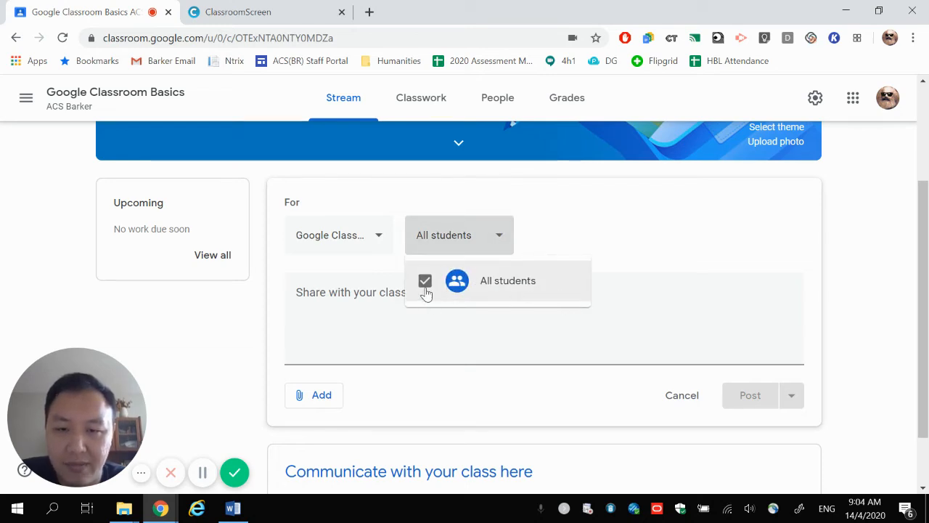
click(539, 245)
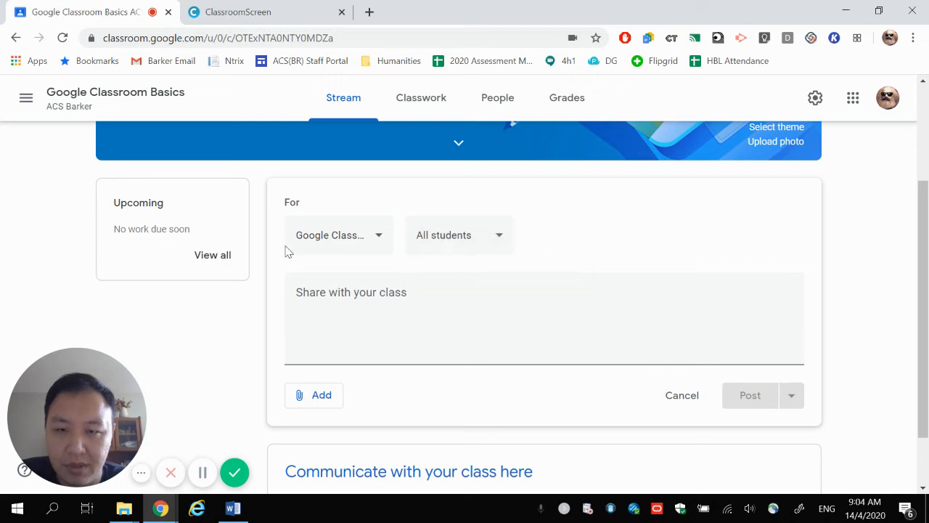
Switch to the 4H1/4H2 HI (2020) class and start a new announcement in its stream
click(22, 104)
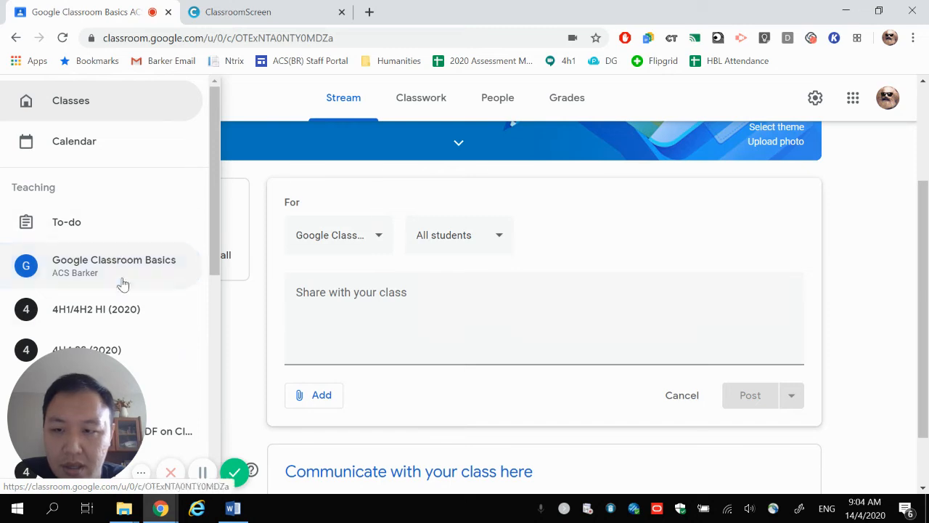
click(136, 309)
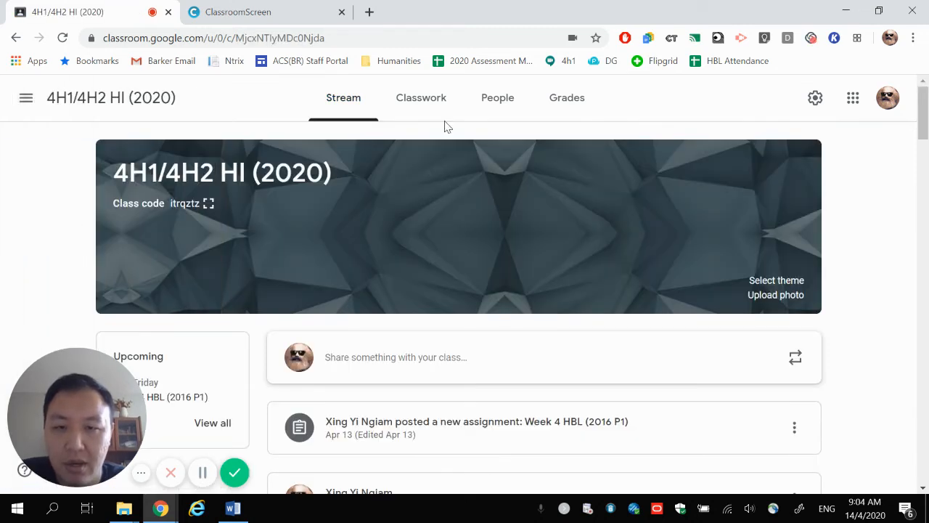
click(481, 104)
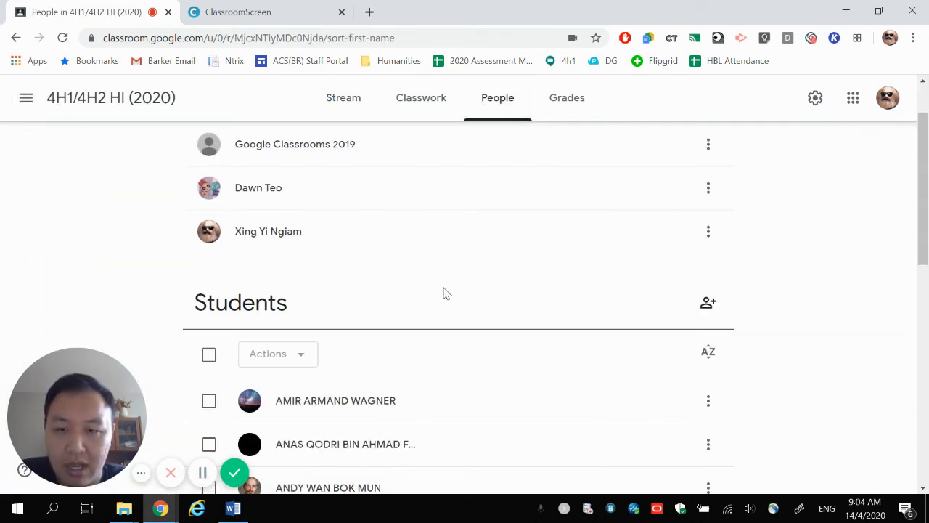
scroll(447, 293, down, 1)
scroll(433, 286, up, 2)
click(344, 98)
scroll(462, 218, down, 1)
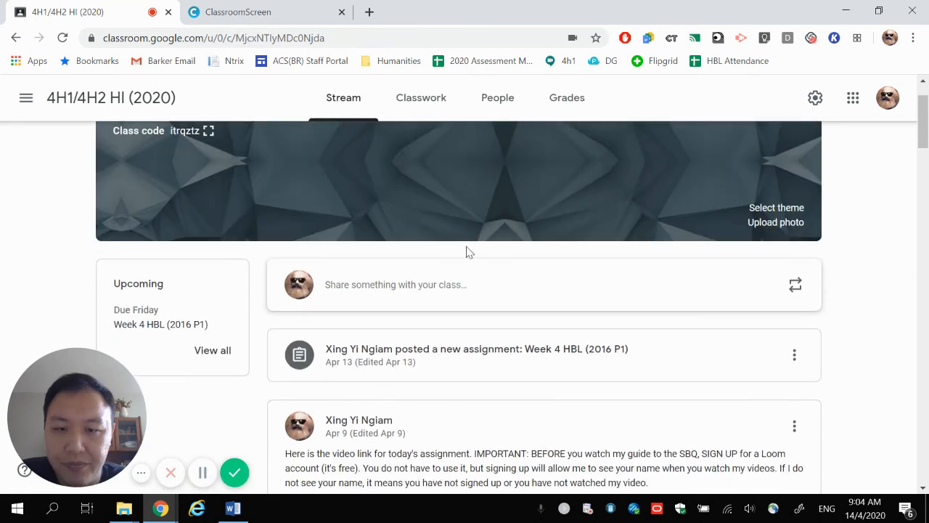
click(458, 291)
scroll(606, 266, down, 1)
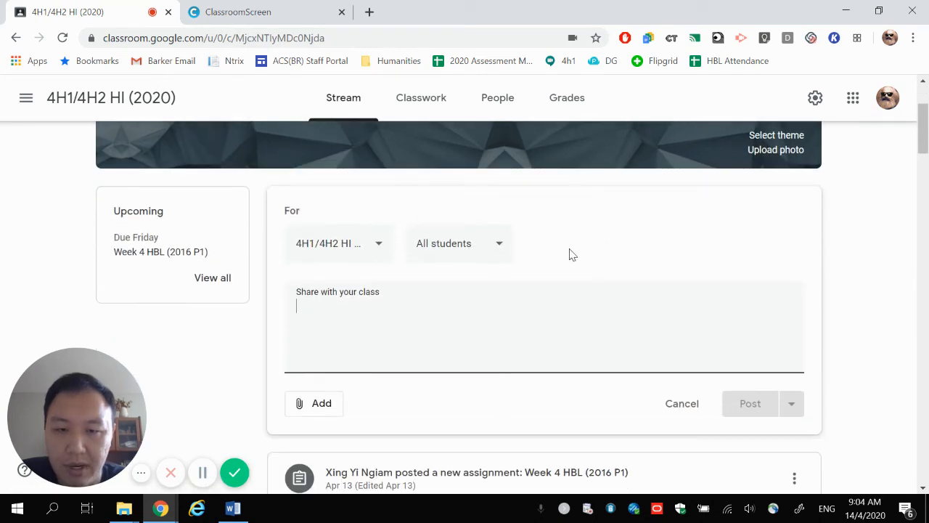
Review the individual students who can be chosen as recipients of the announcement, keeping all students selected
click(502, 245)
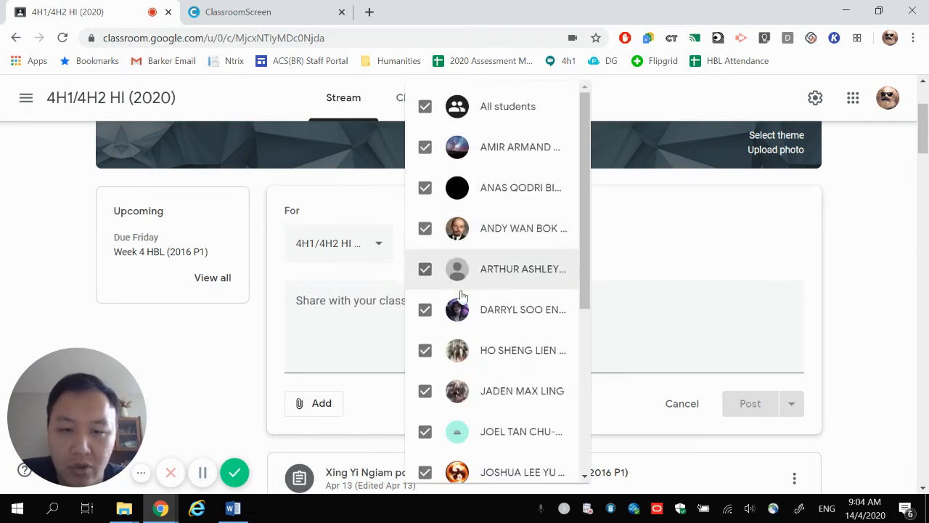
scroll(494, 269, down, 1)
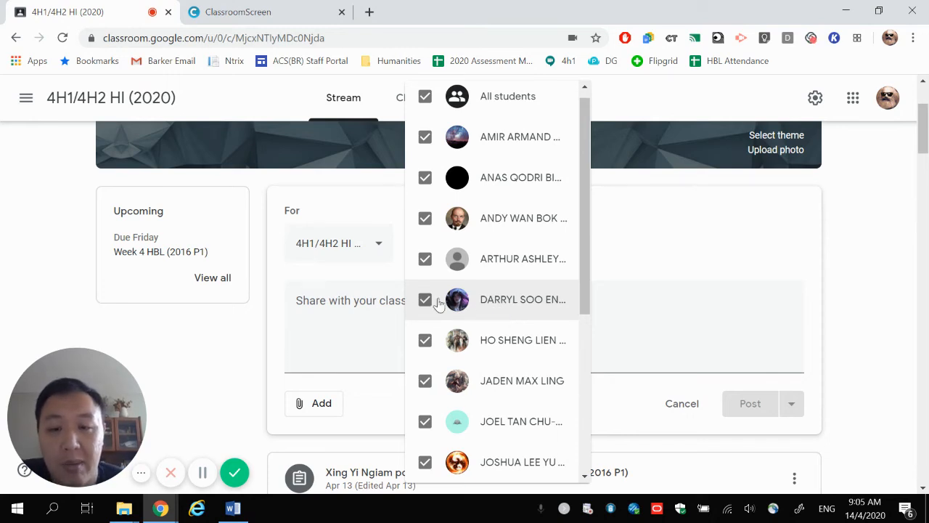
click(364, 300)
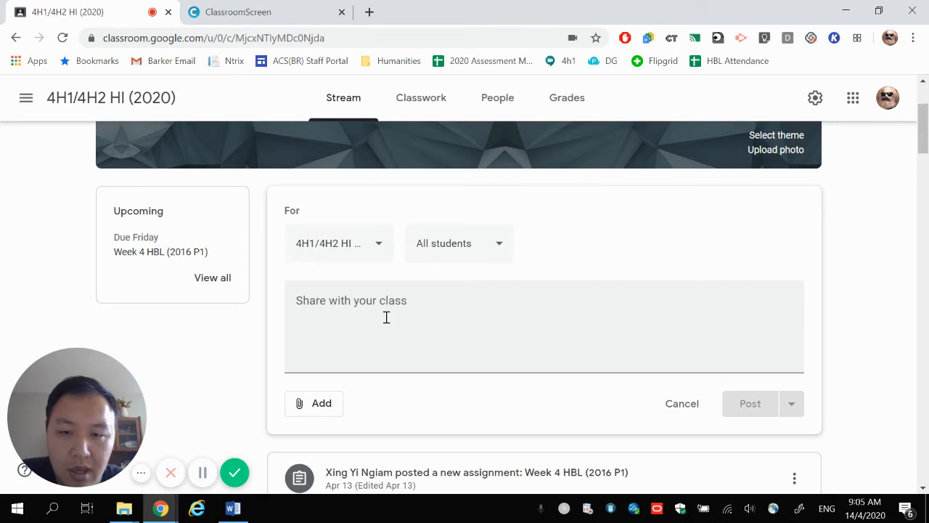
Write "this is an announcement" as the announcement's text
click(384, 311)
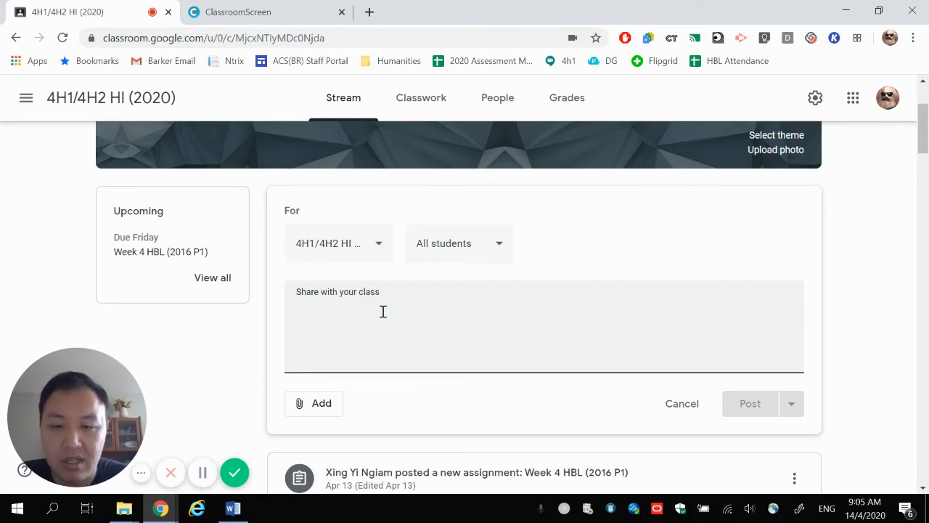
text(this is an)
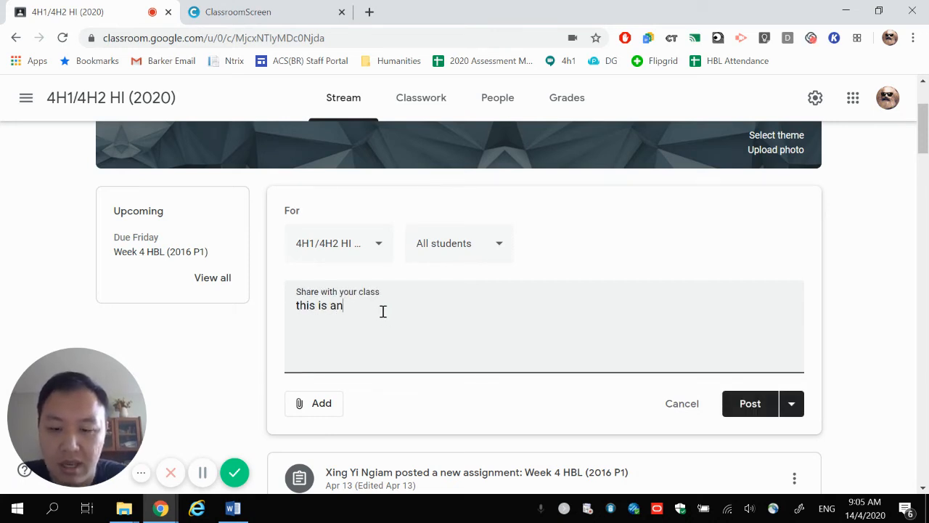
text( announcemnet)
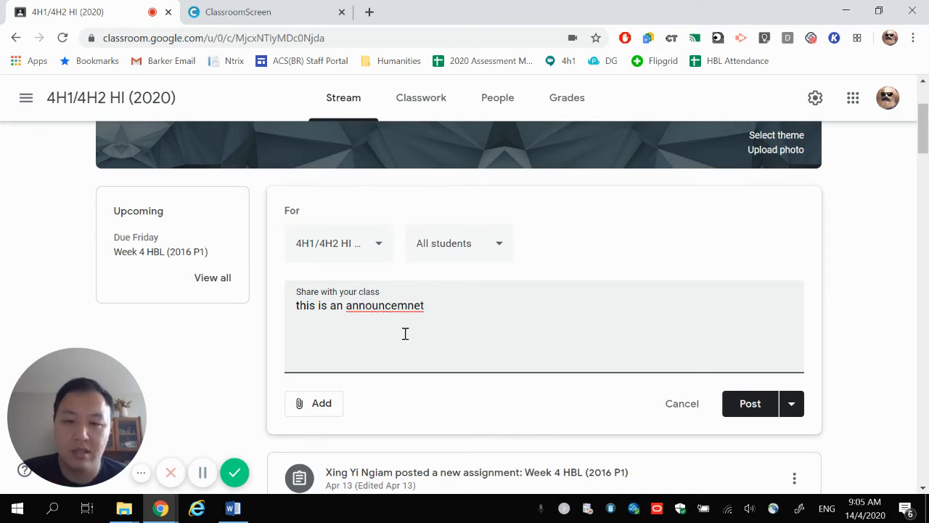
key(BackSpace)
key(BackSpace)
key(BackSpace)
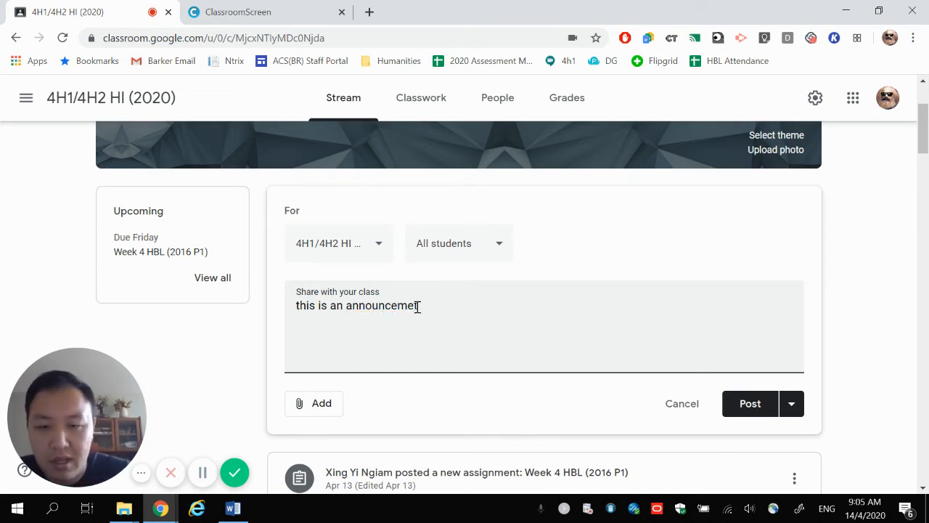
text(ent)
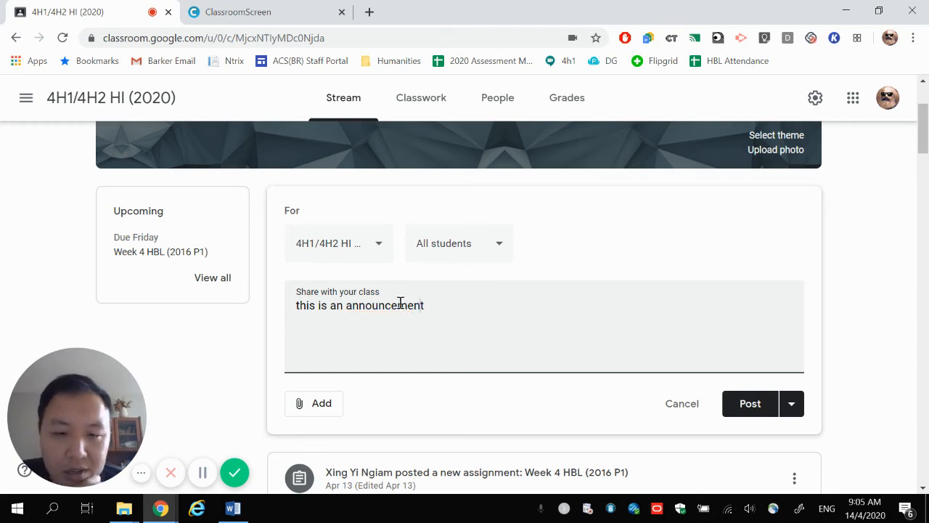
Review the attachment types that can be added to the announcement, from Google Drive to YouTube
click(331, 409)
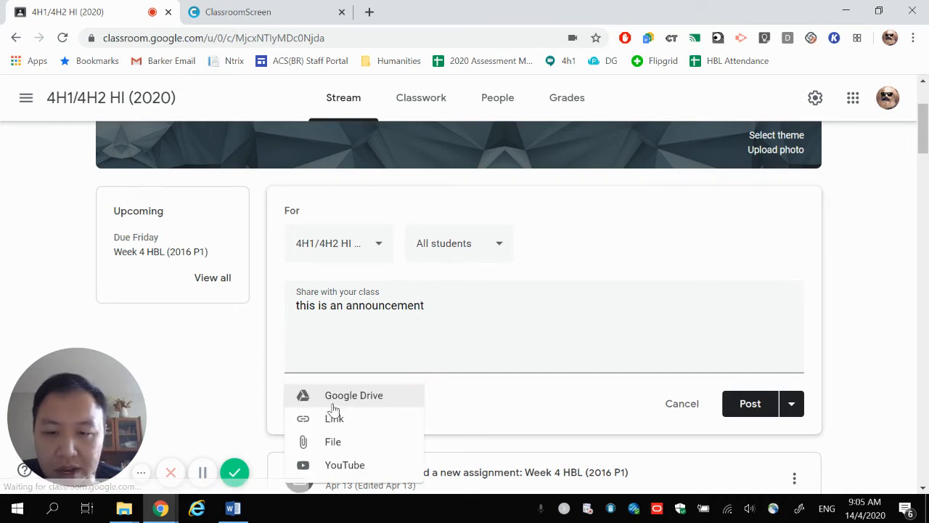
scroll(425, 409, down, 2)
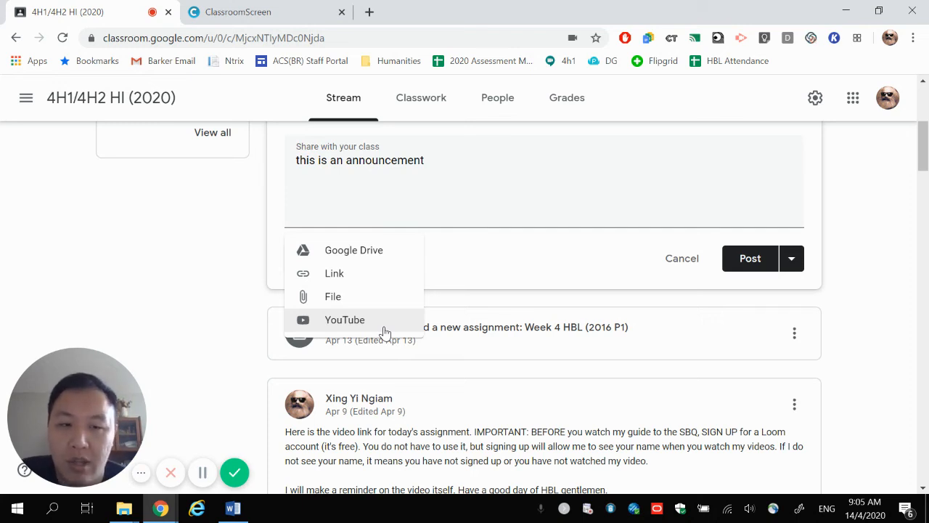
click(553, 185)
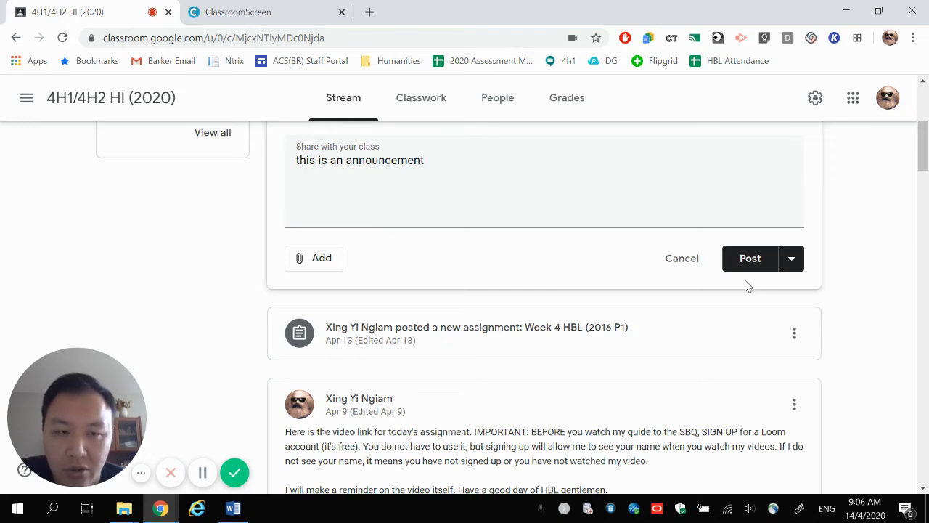
Examine the date and time settings for scheduling the announcement, and leave without scheduling it
click(791, 259)
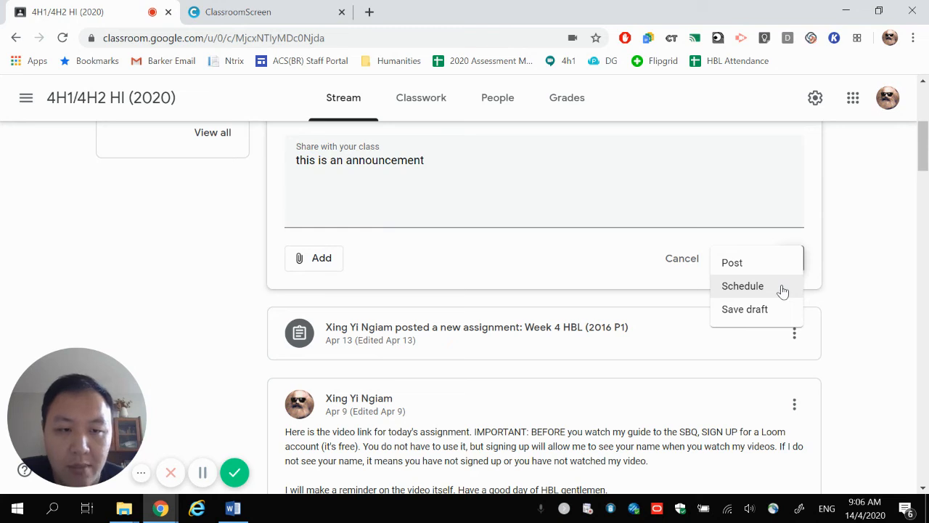
click(782, 291)
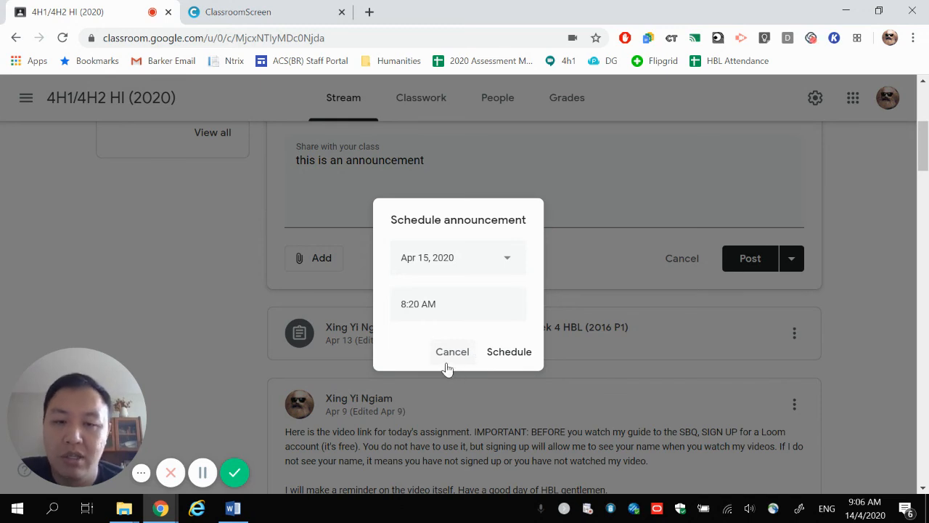
click(446, 359)
Review the choices to post, schedule or save the announcement as a draft without applying any
click(790, 260)
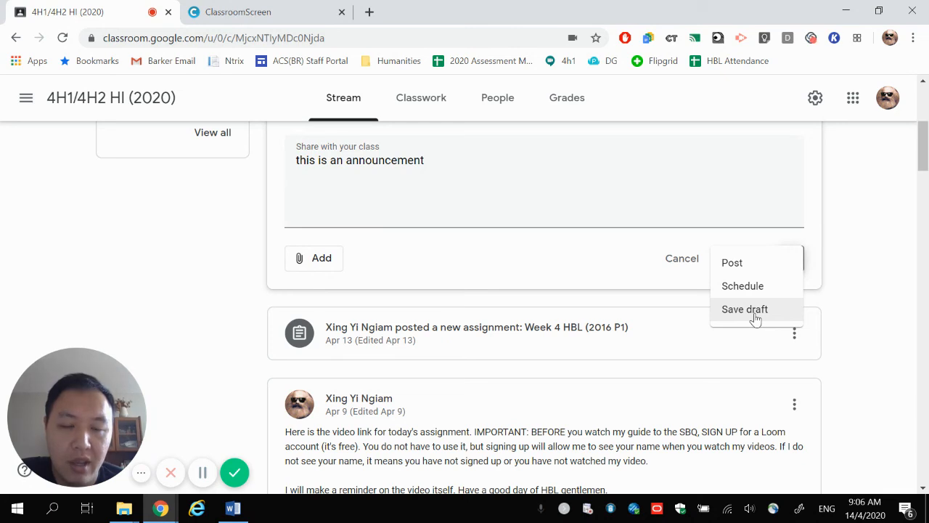
click(703, 223)
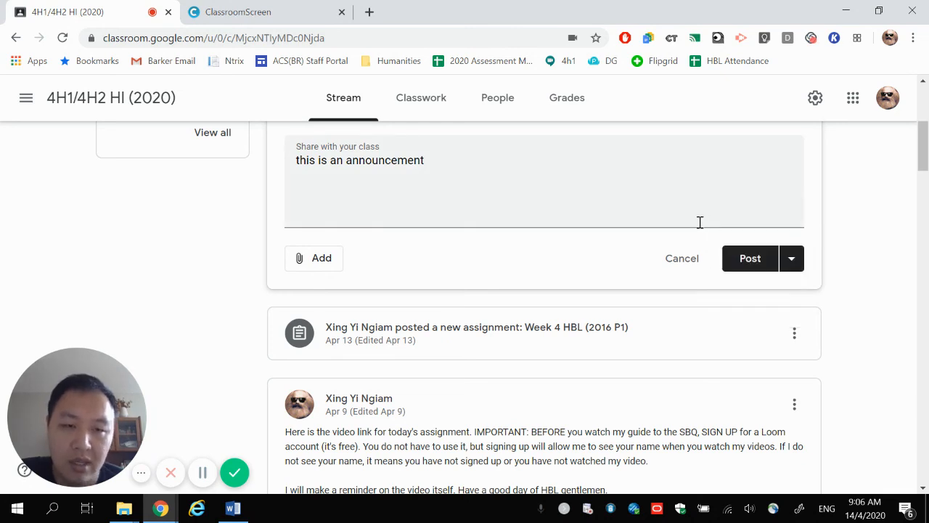
scroll(698, 221, up, 1)
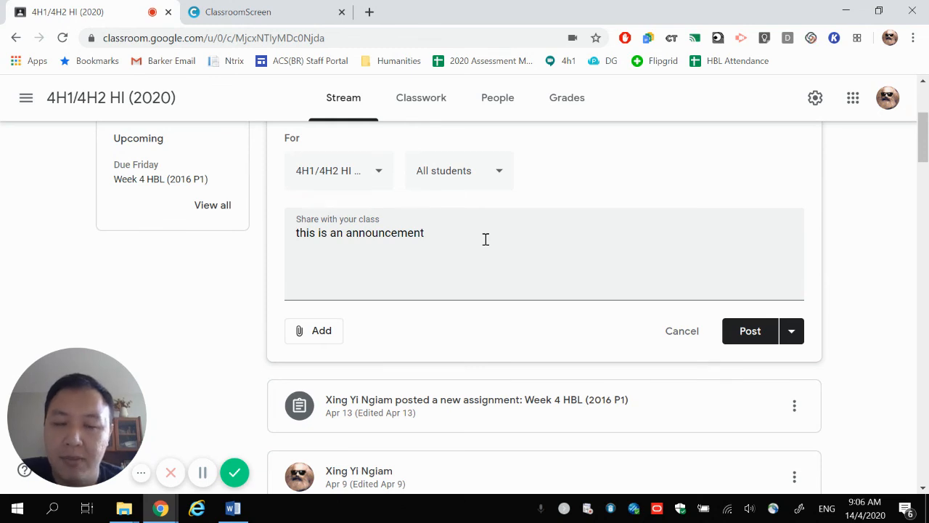
click(792, 330)
click(683, 291)
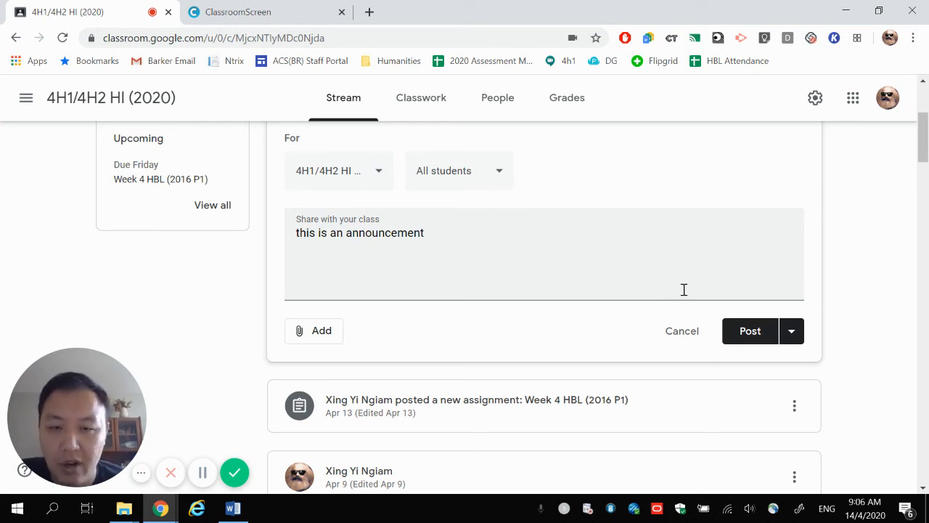
Look through the list of taught classes and reopen the 4H1/4H2 HI (2020) class from it
scroll(602, 293, up, 3)
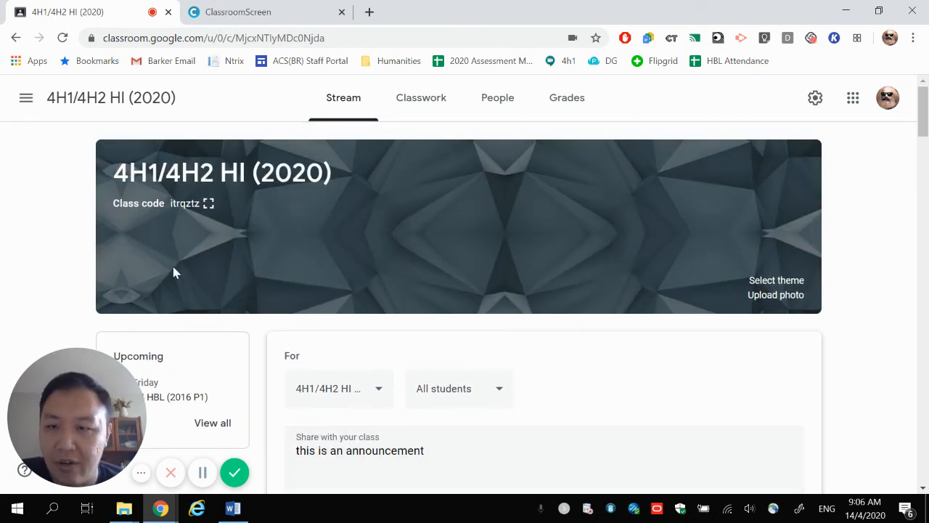
click(28, 102)
scroll(139, 186, down, 5)
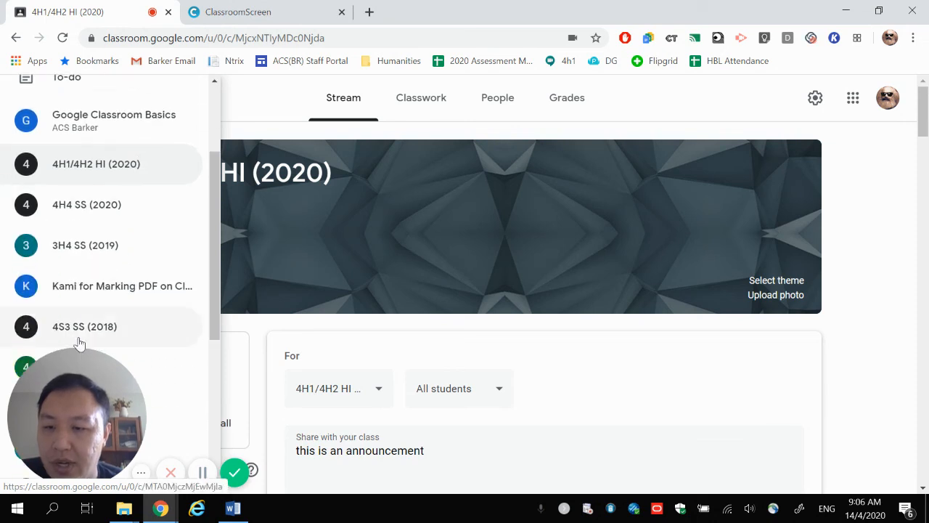
drag(79, 379, 635, 345)
scroll(114, 328, down, 4)
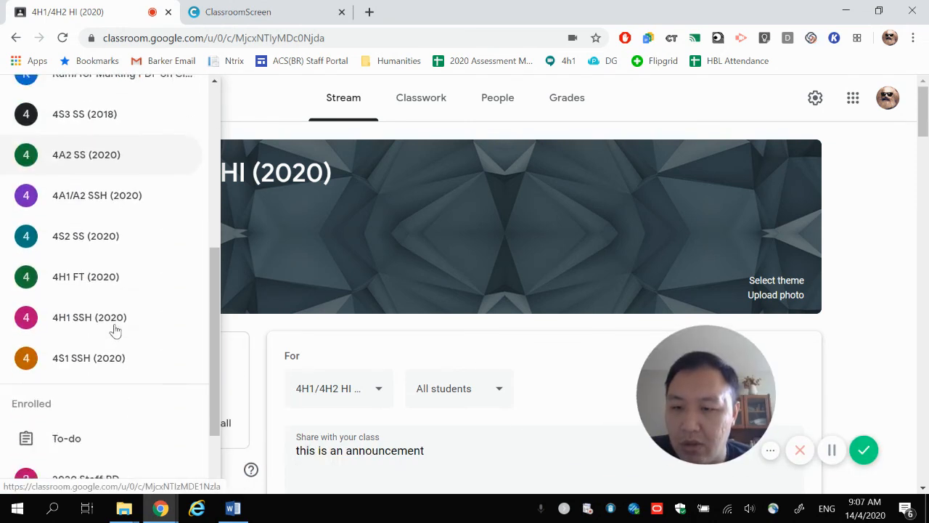
scroll(131, 274, up, 3)
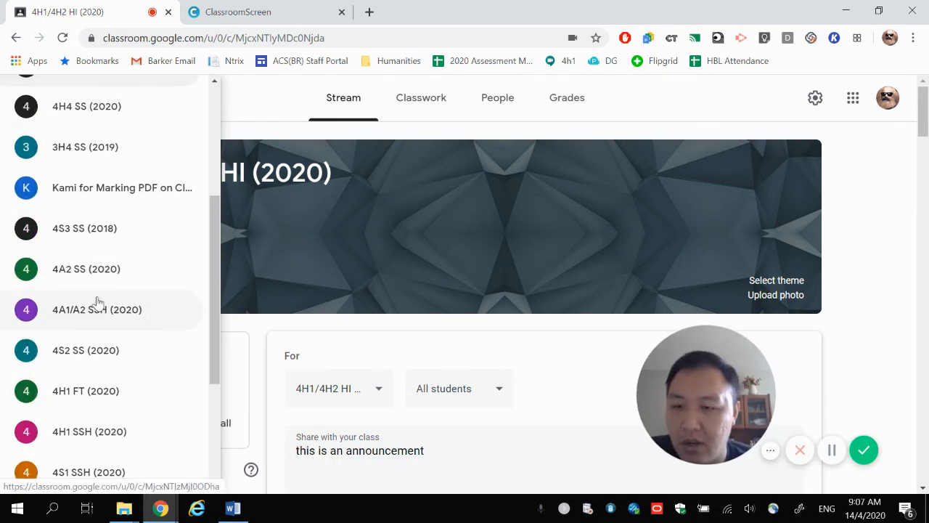
scroll(116, 243, up, 3)
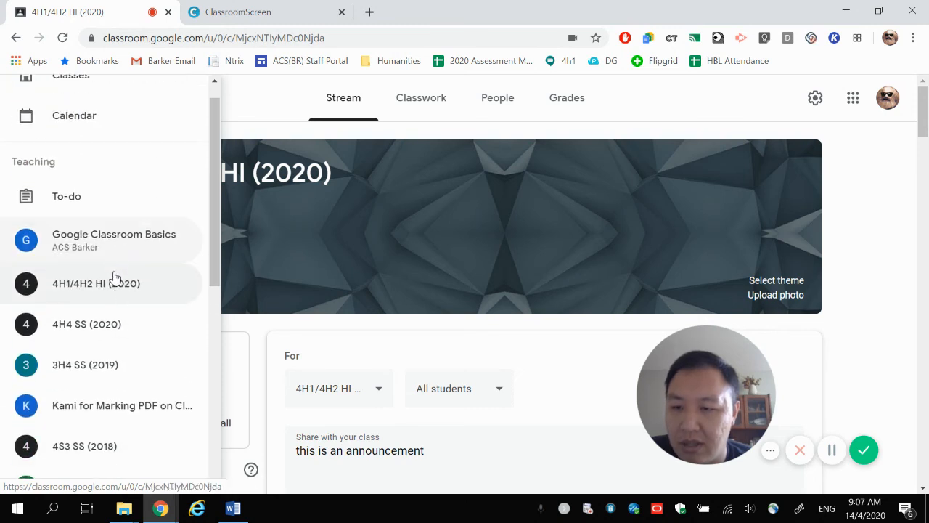
click(108, 289)
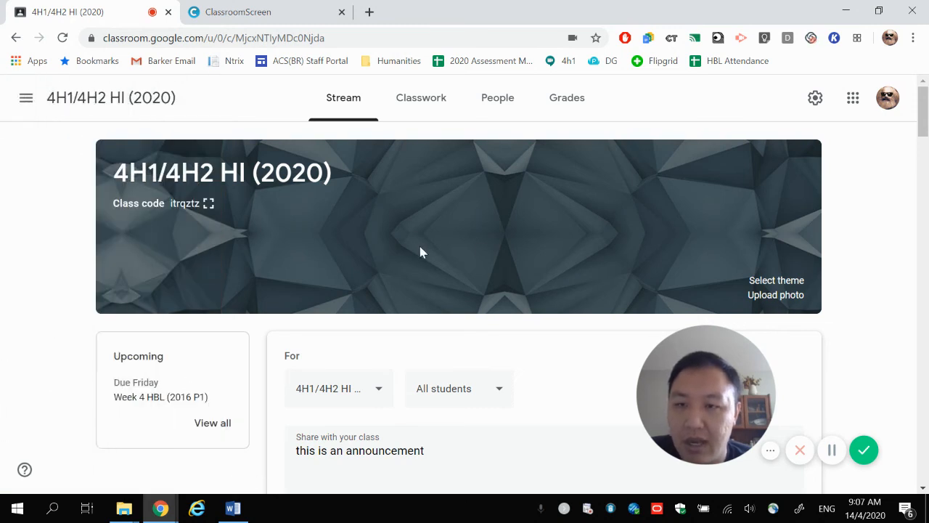
Switch to the stream of the Google Classroom Basics class
click(24, 102)
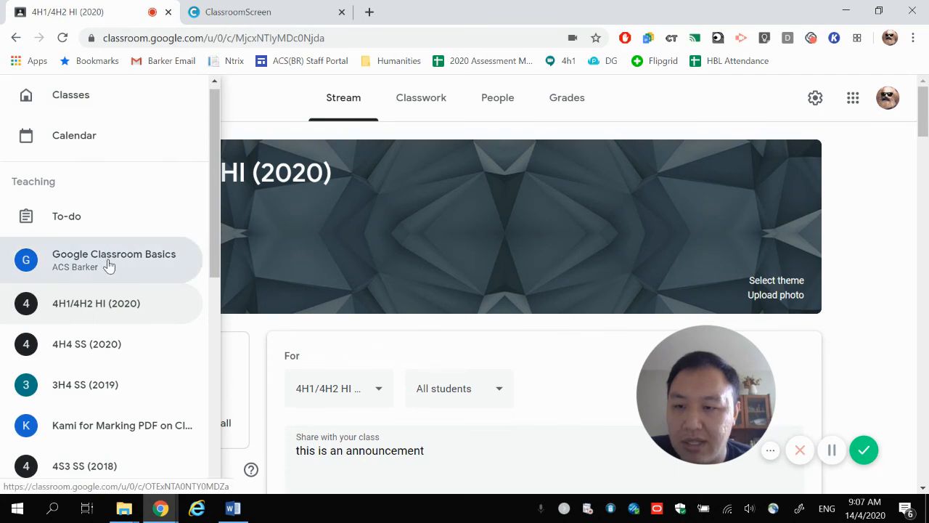
click(107, 267)
click(530, 318)
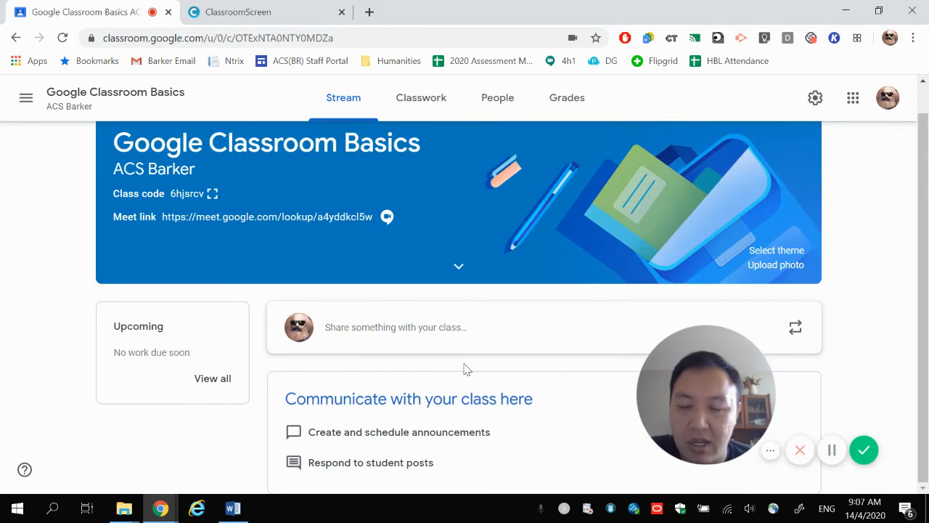
click(23, 98)
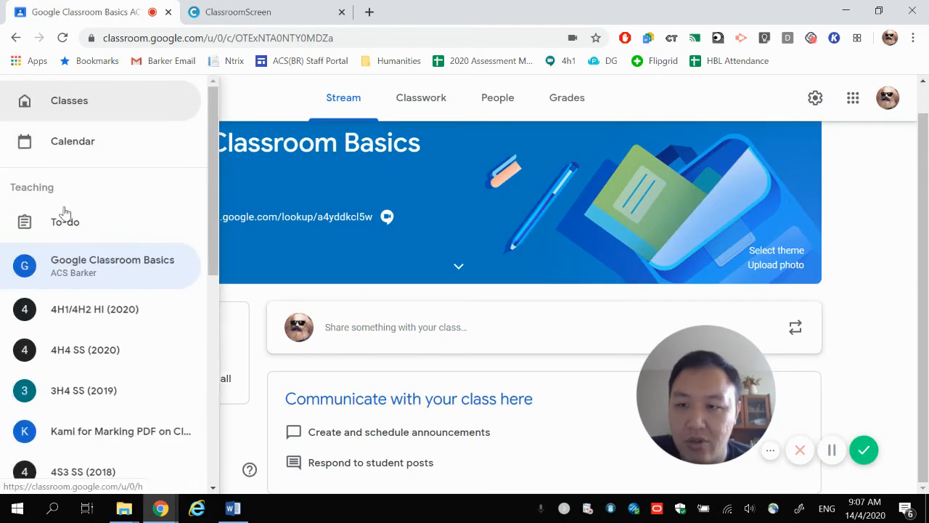
click(113, 260)
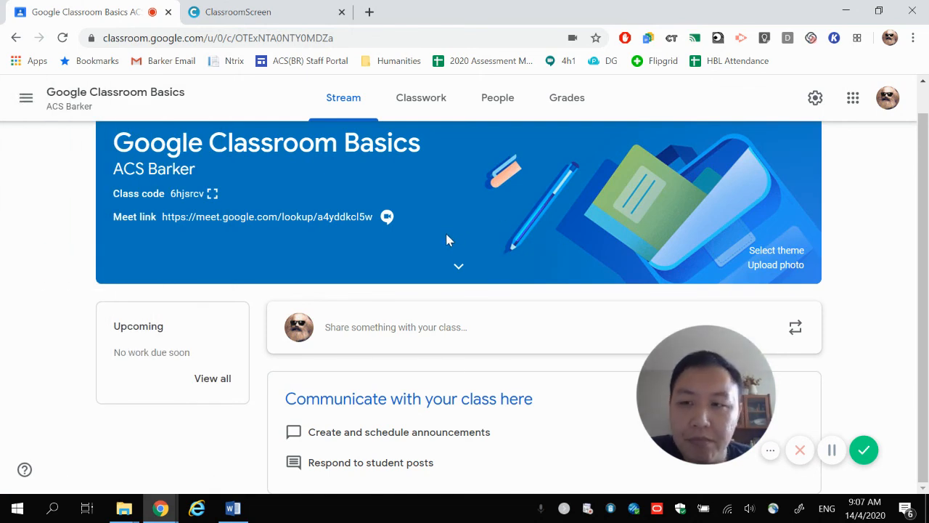
Go to the overview of all classes and look through the class cards
click(26, 104)
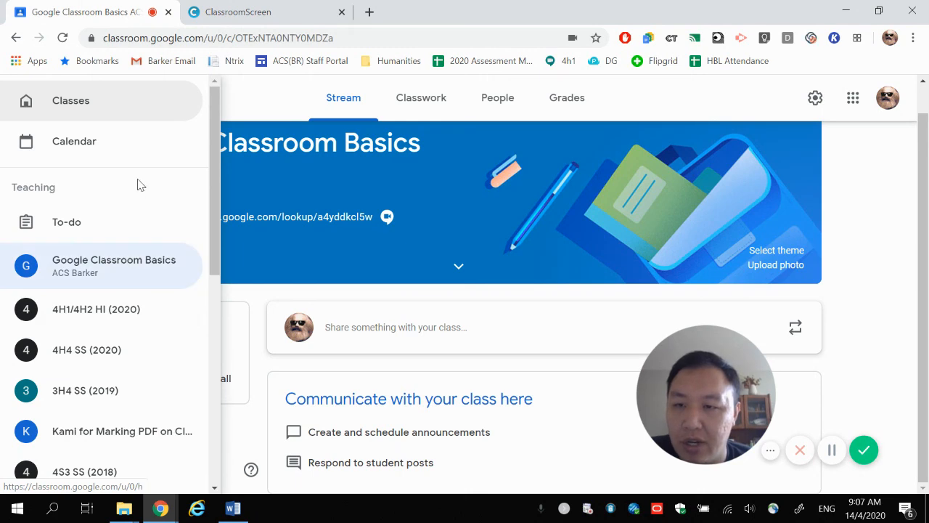
click(80, 105)
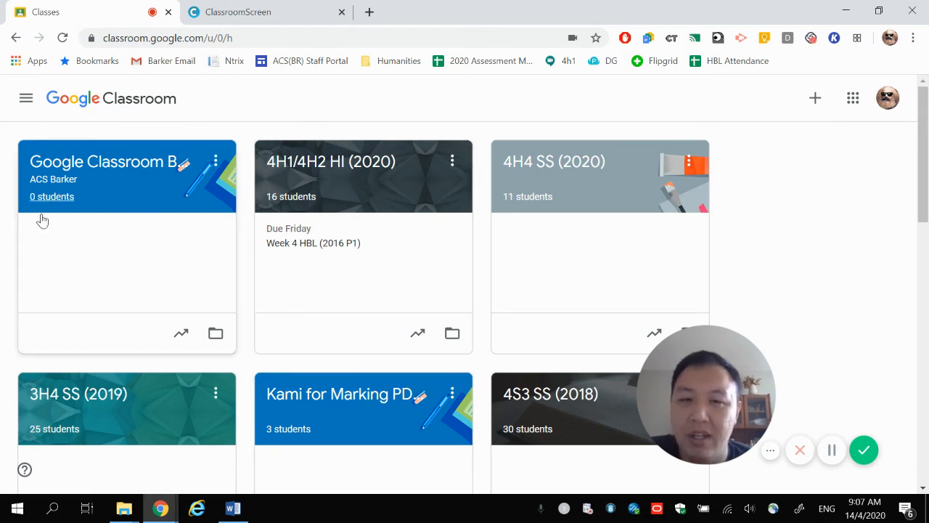
scroll(468, 223, down, 1)
scroll(452, 233, down, 10)
scroll(459, 235, up, 11)
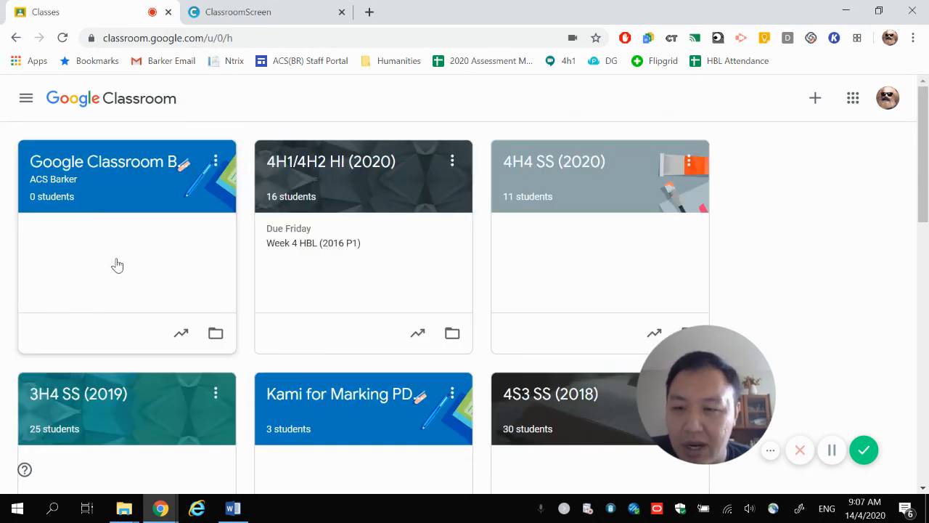
drag(117, 265, 98, 252)
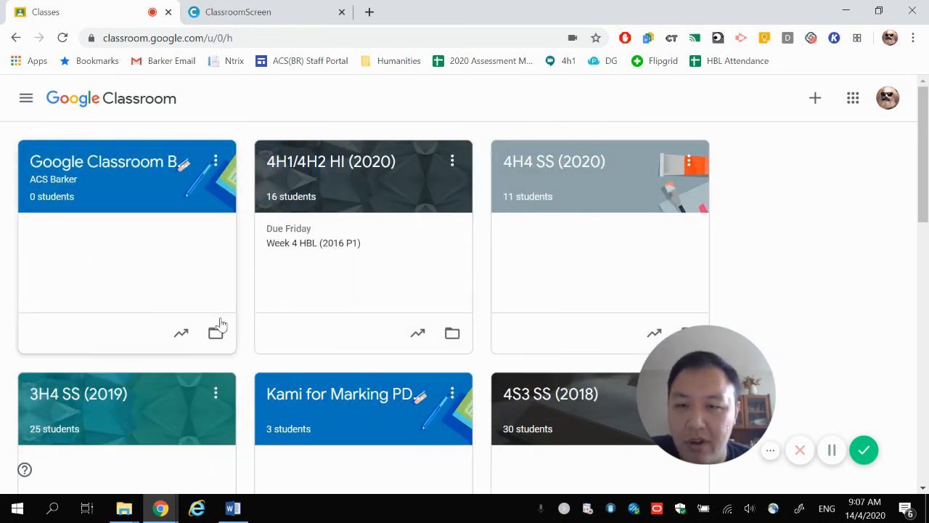